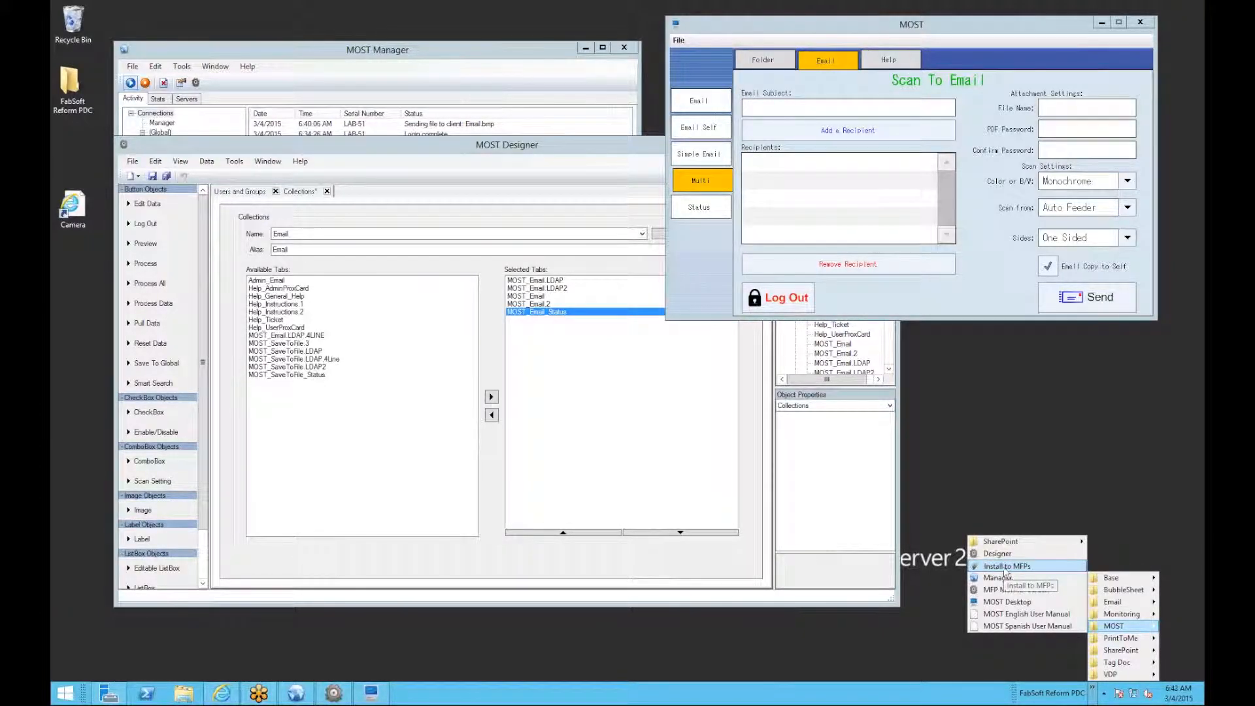
# Step: Launch the Install to MFPs tool and minimize the MOST client, Designer and Manager windows so only MFP Control Center is on the desktop
pyautogui.click(1006, 567)
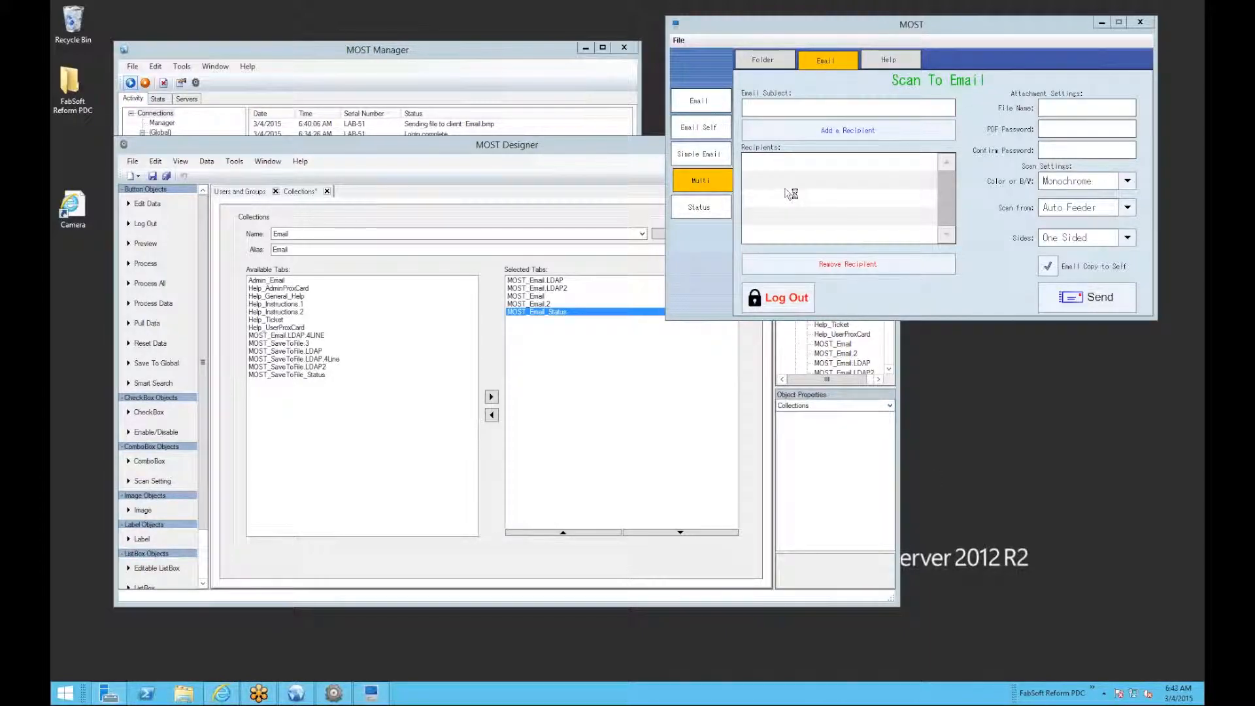
pyautogui.click(1103, 24)
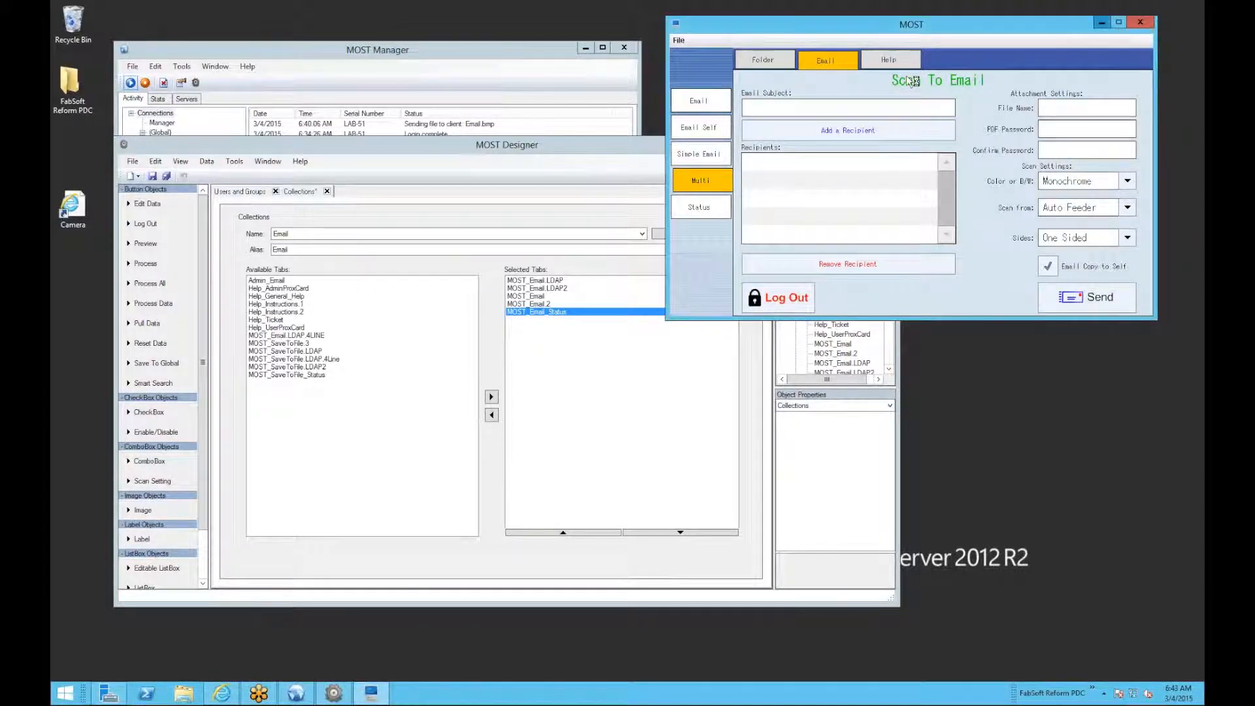
pyautogui.click(847, 145)
pyautogui.click(586, 48)
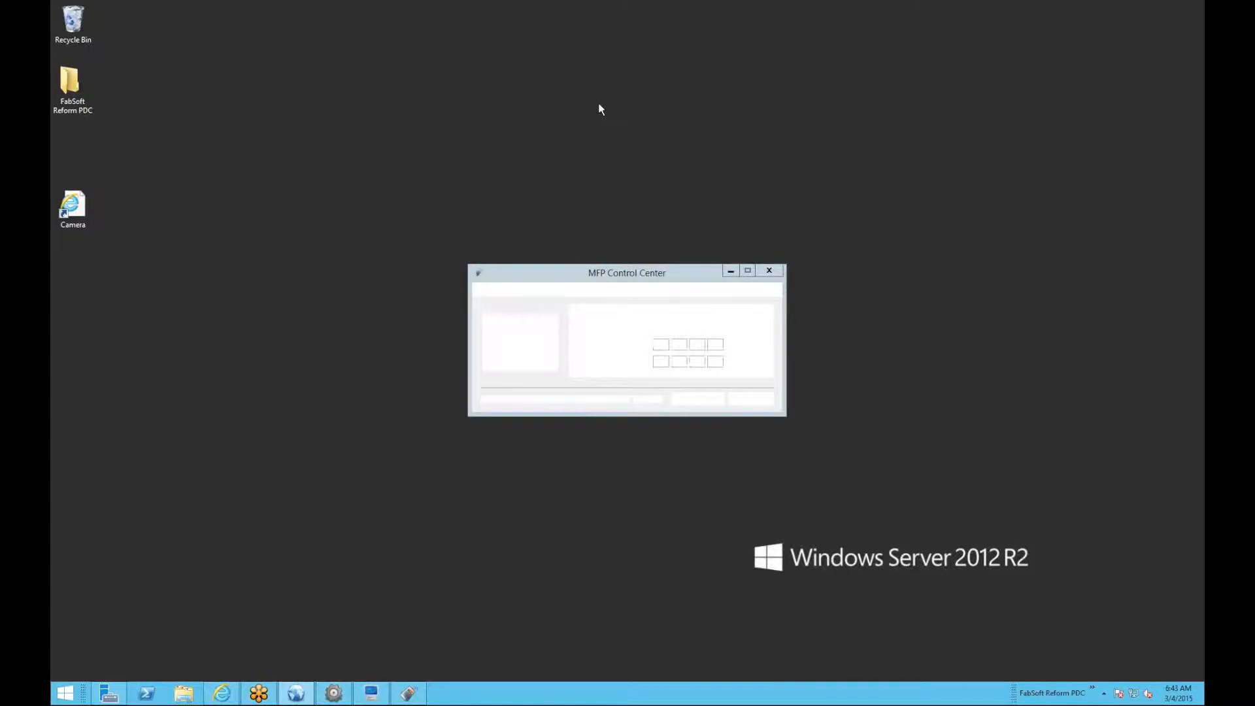
pyautogui.moveTo(634, 286); pyautogui.dragTo(630, 268)
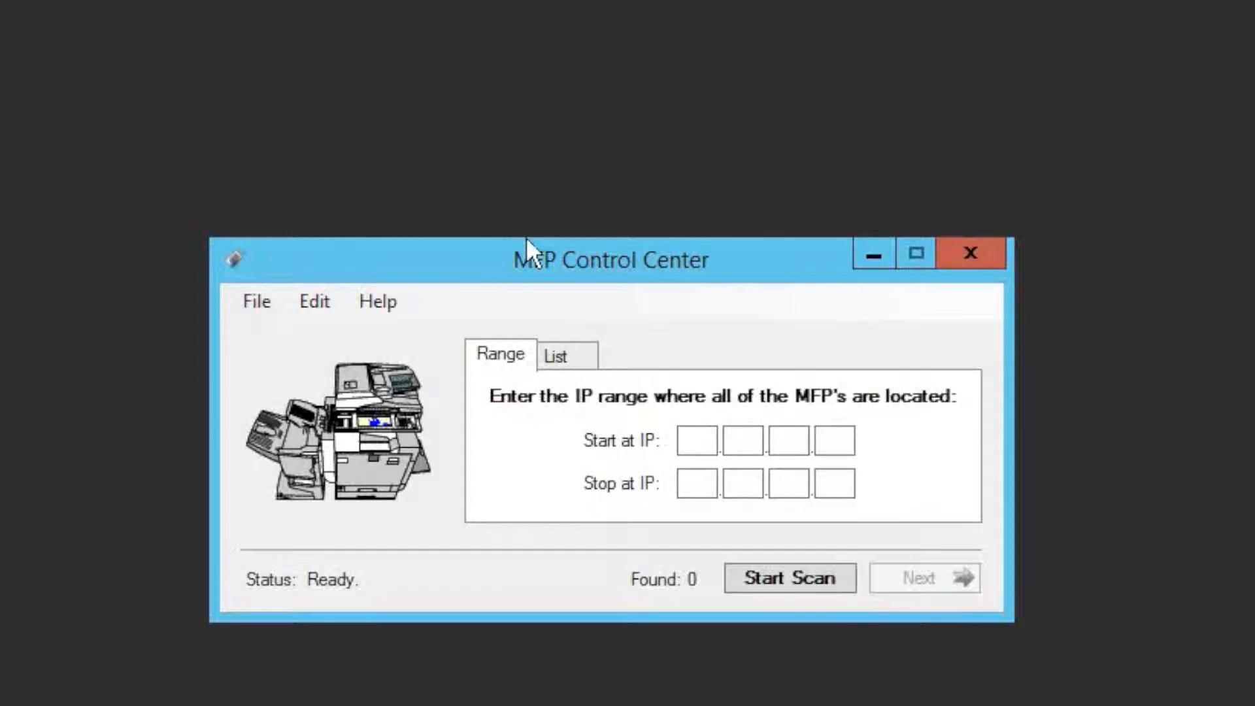
pyautogui.moveTo(601, 261); pyautogui.dragTo(592, 185)
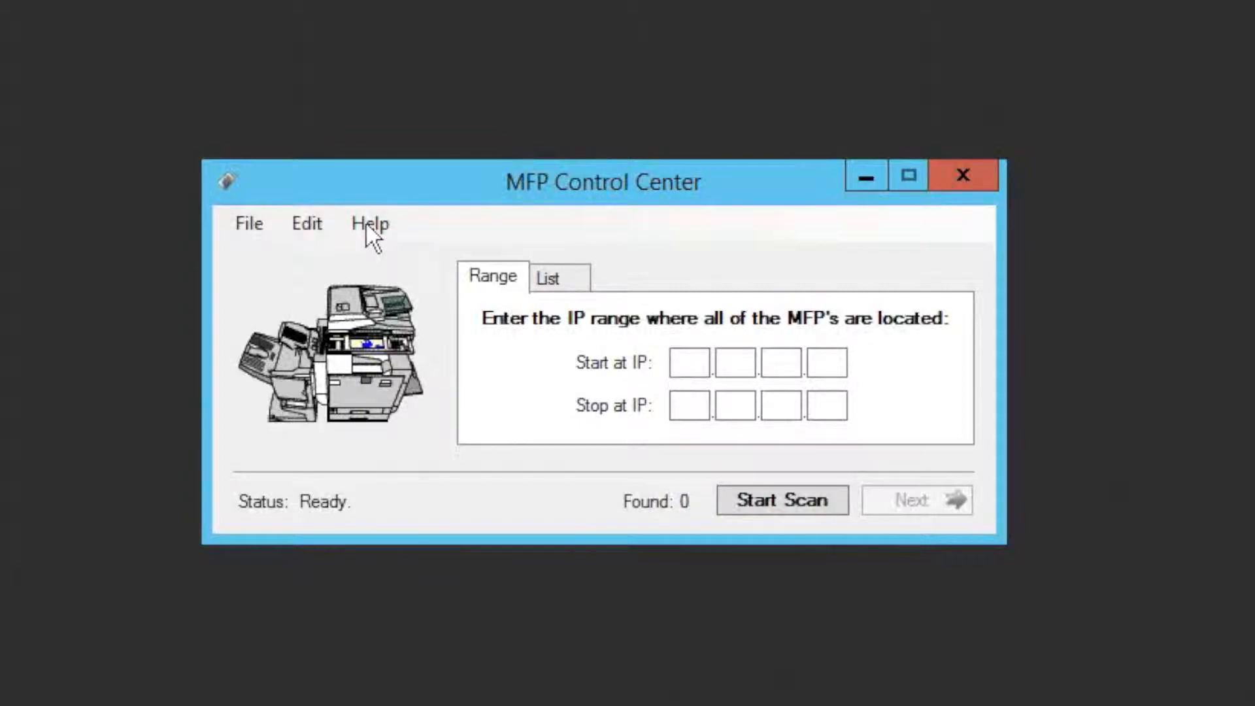
# Step: Open the MOST for Ricoh settings and start the Settings Wizard
pyautogui.click(330, 219)
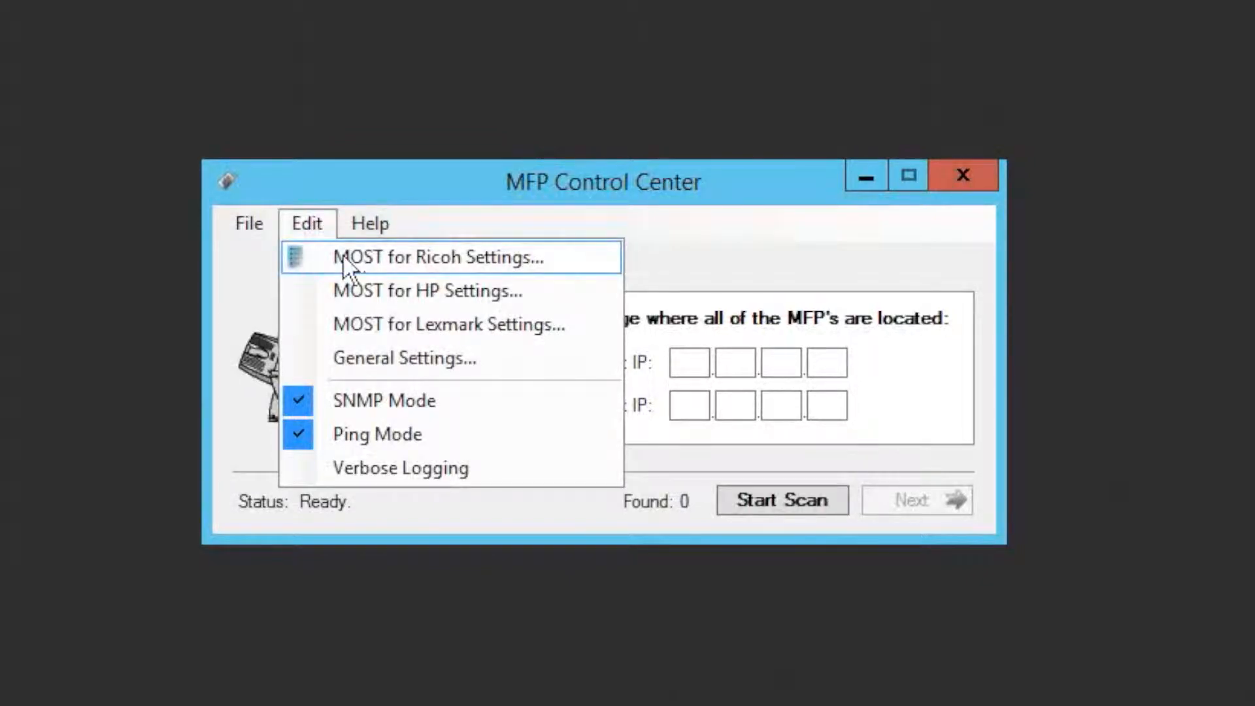
pyautogui.click(450, 263)
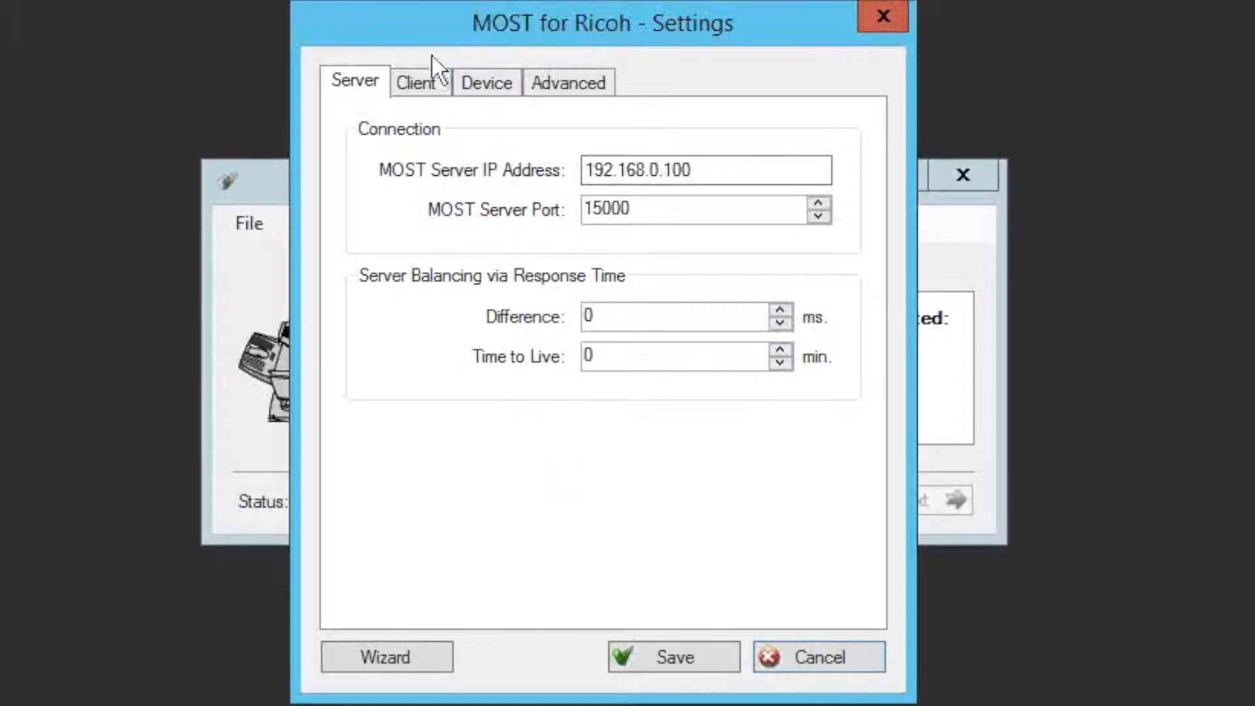
pyautogui.click(399, 83)
pyautogui.click(374, 82)
pyautogui.click(381, 659)
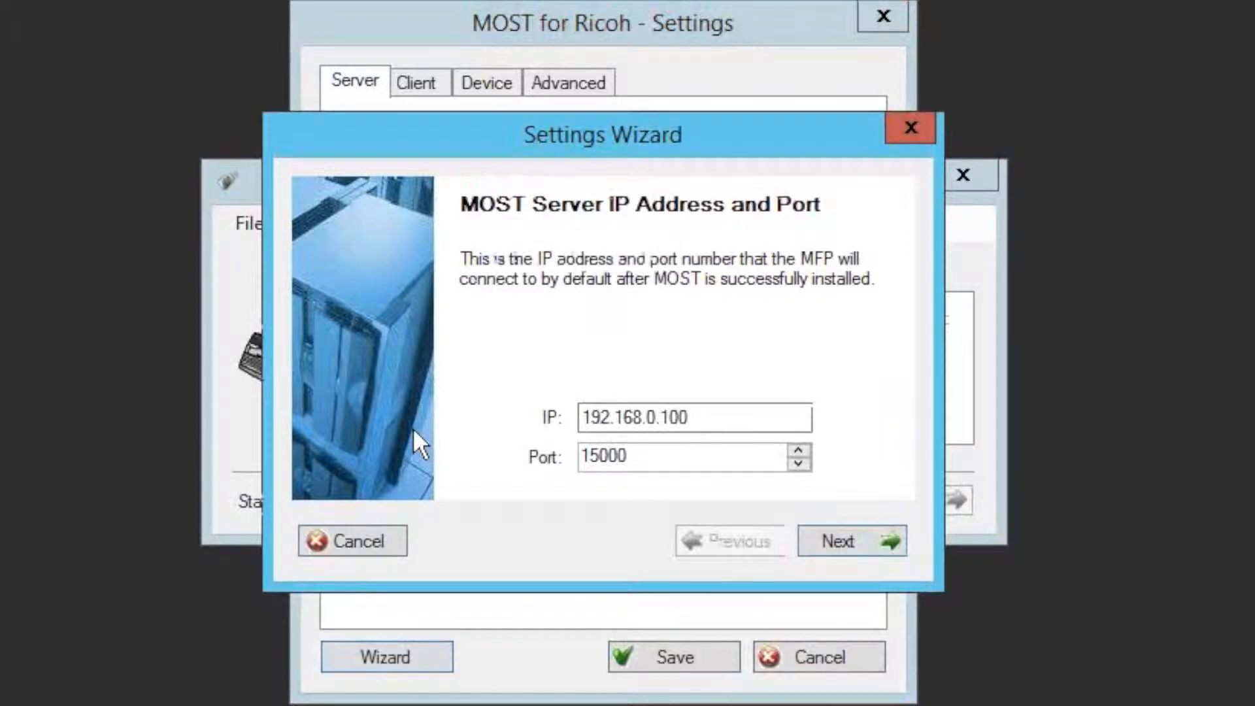
# Step: Keep 192.168.0.100 and port 15000 as the MOST server address and continue to the login image page
pyautogui.doubleClick(726, 416)
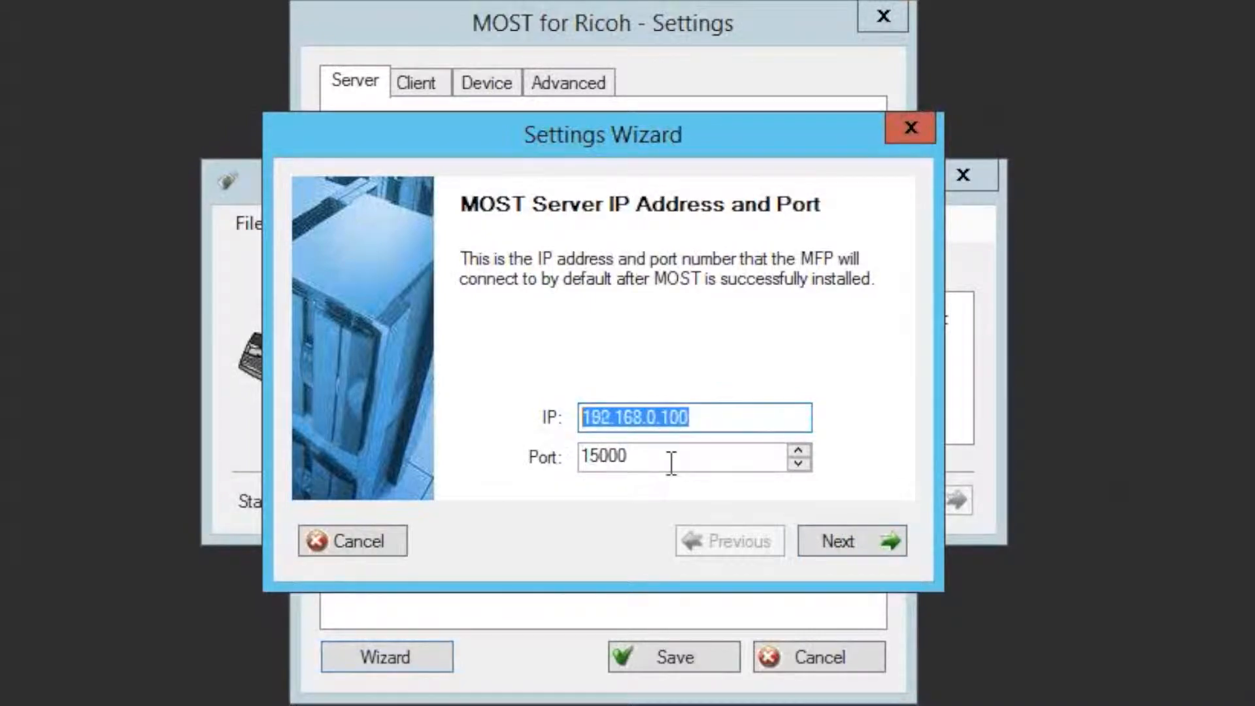
pyautogui.doubleClick(641, 458)
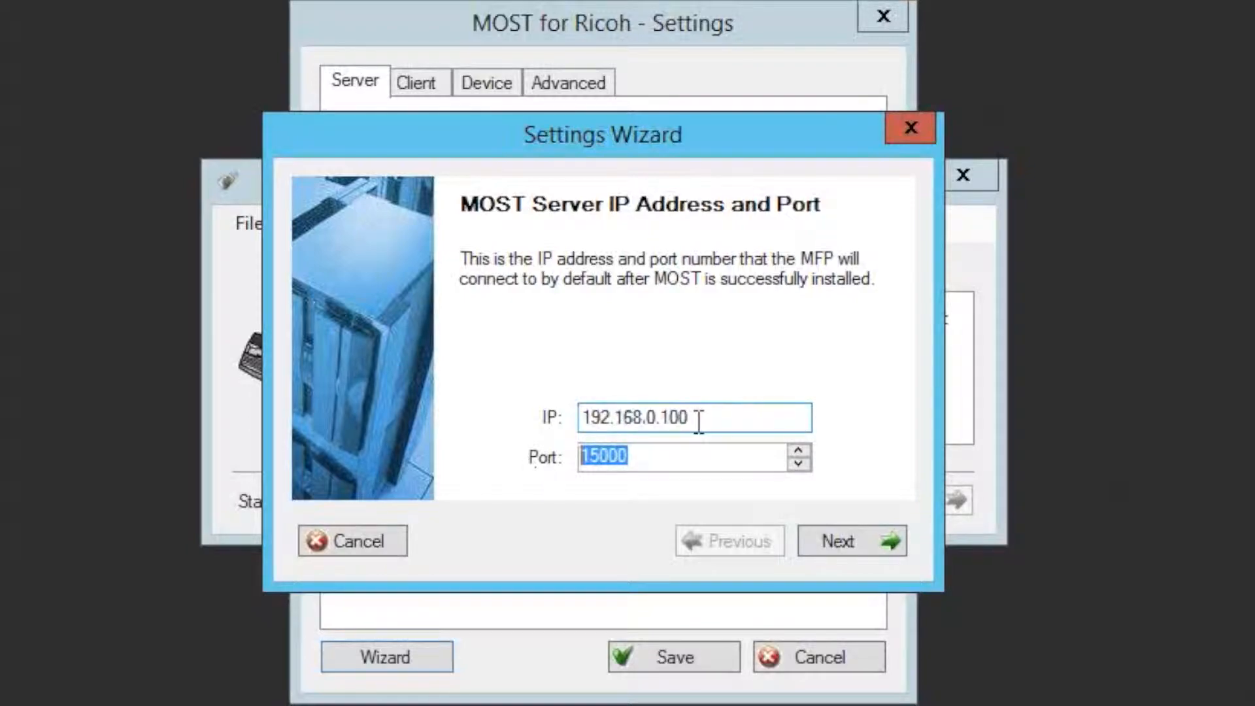
pyautogui.click(712, 454)
pyautogui.click(836, 541)
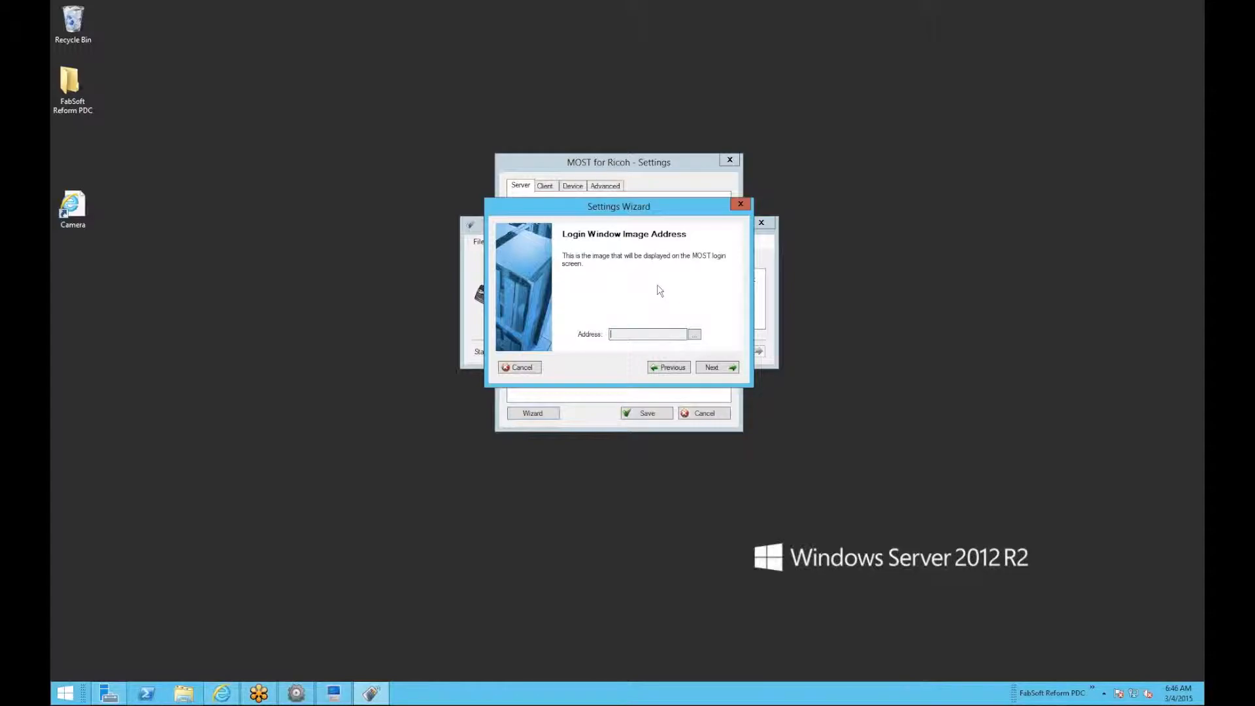
# Step: Switch to the MOST client, log out to view its login window image, and minimize the client
pyautogui.click(339, 695)
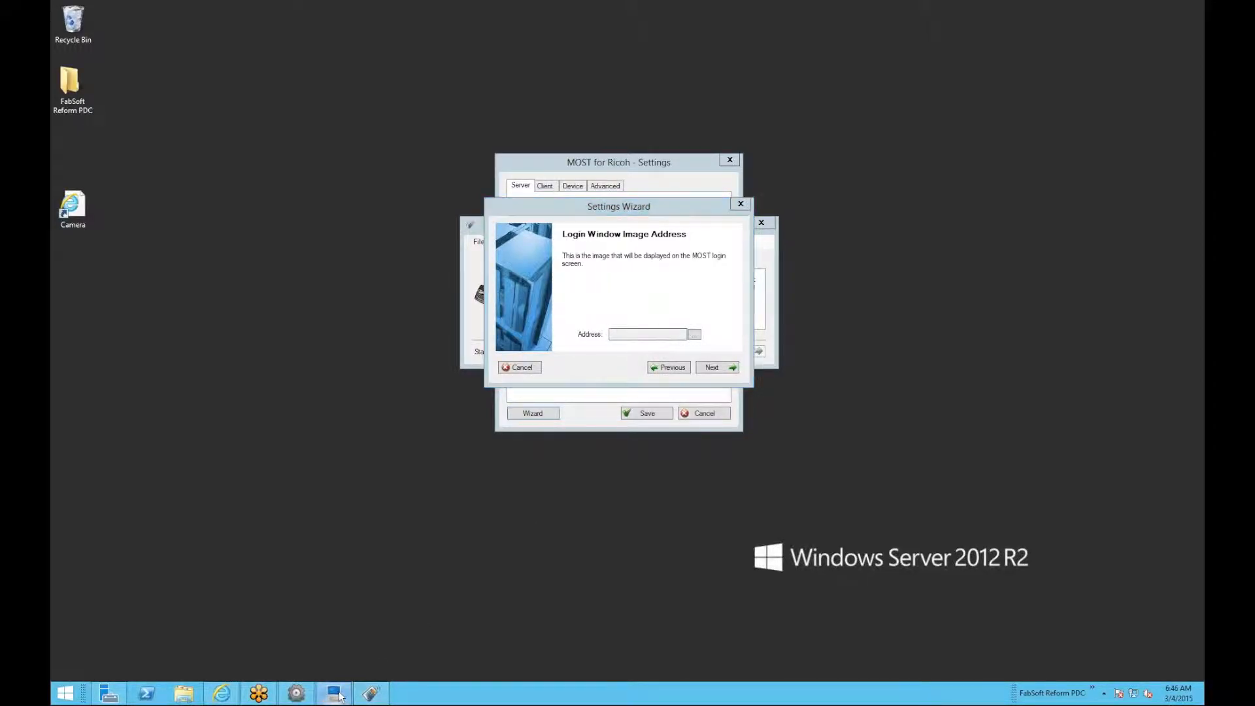
pyautogui.click(787, 299)
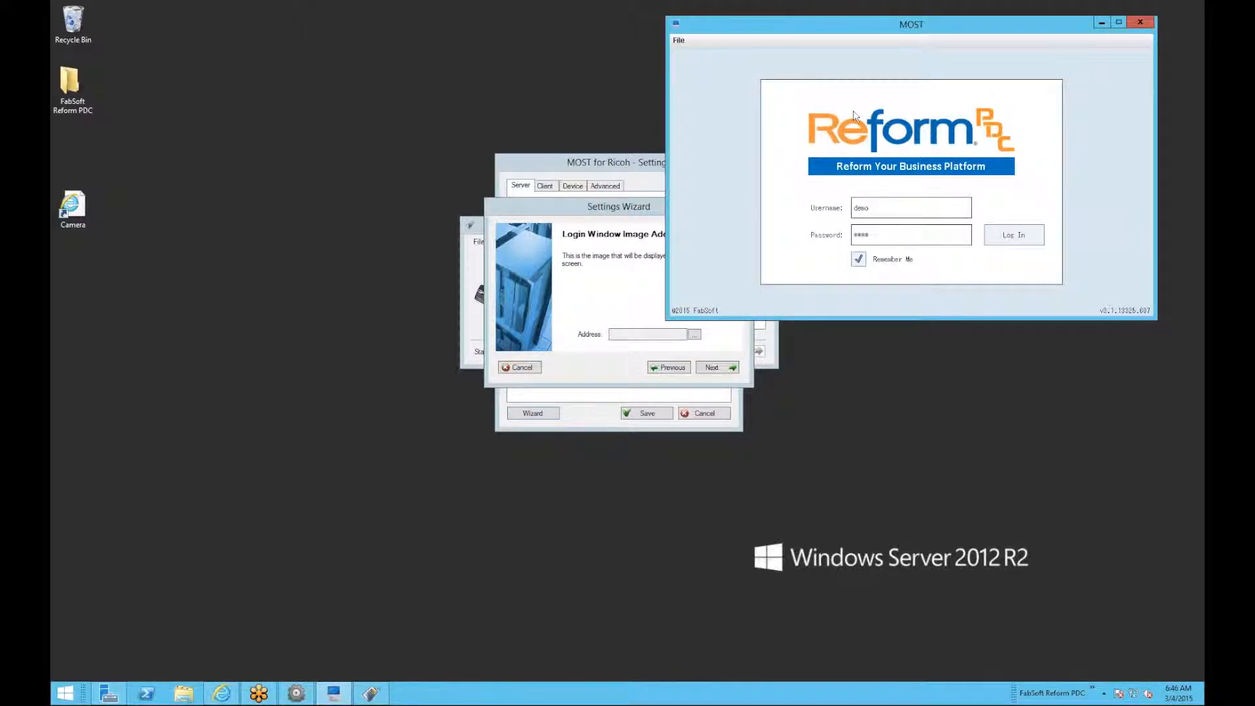
pyautogui.click(1102, 22)
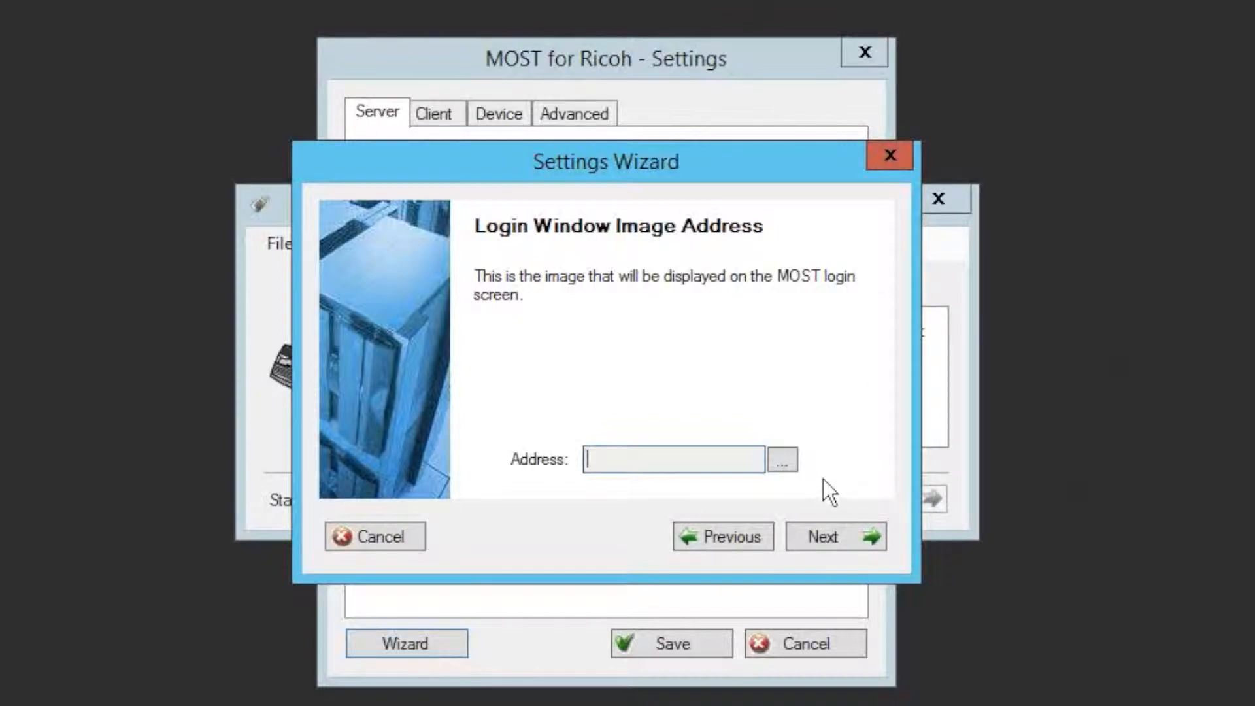
# Step: Complete the wizard with no login image, Copy Counter left at False, and the MFP password entered
pyautogui.click(843, 537)
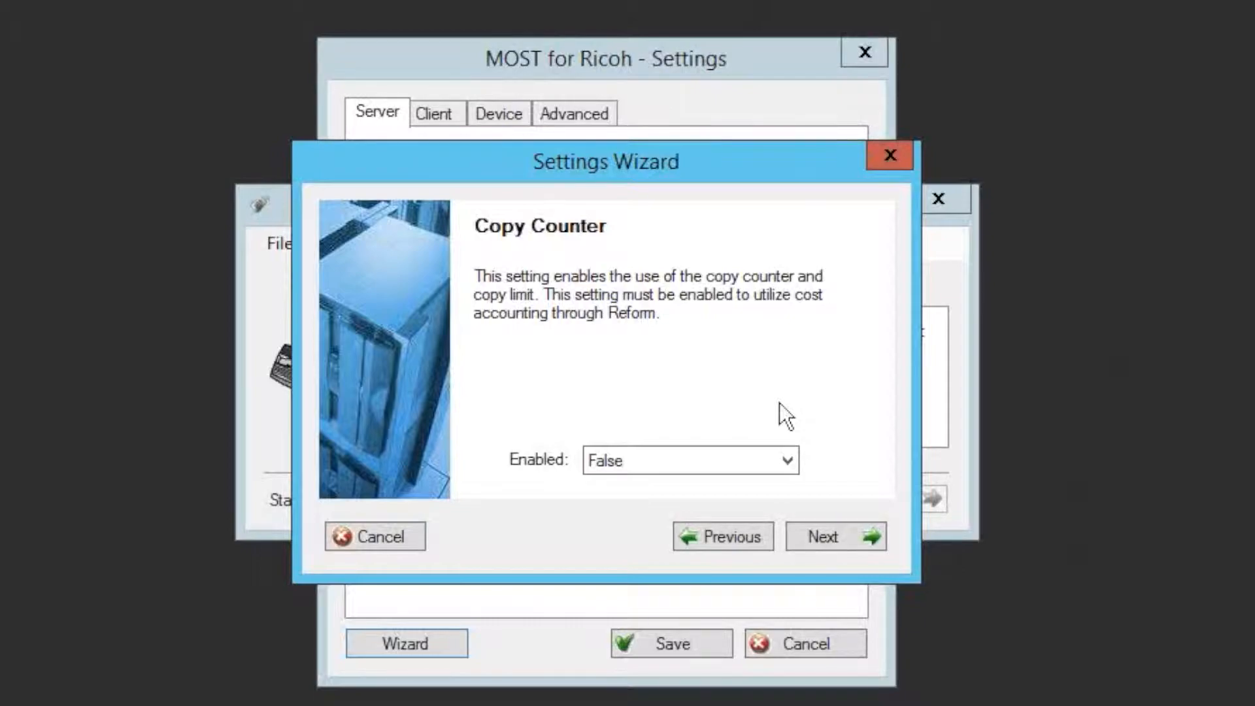
pyautogui.click(829, 540)
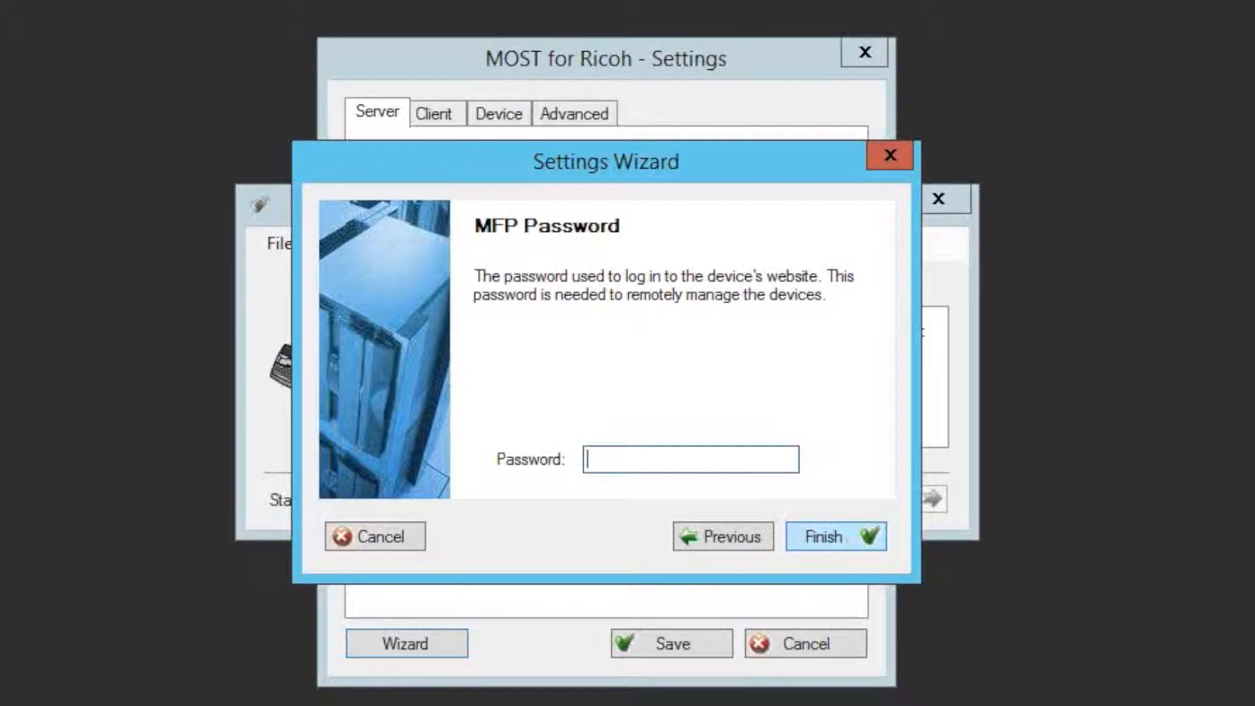
pyautogui.write('****')
pyautogui.click(840, 540)
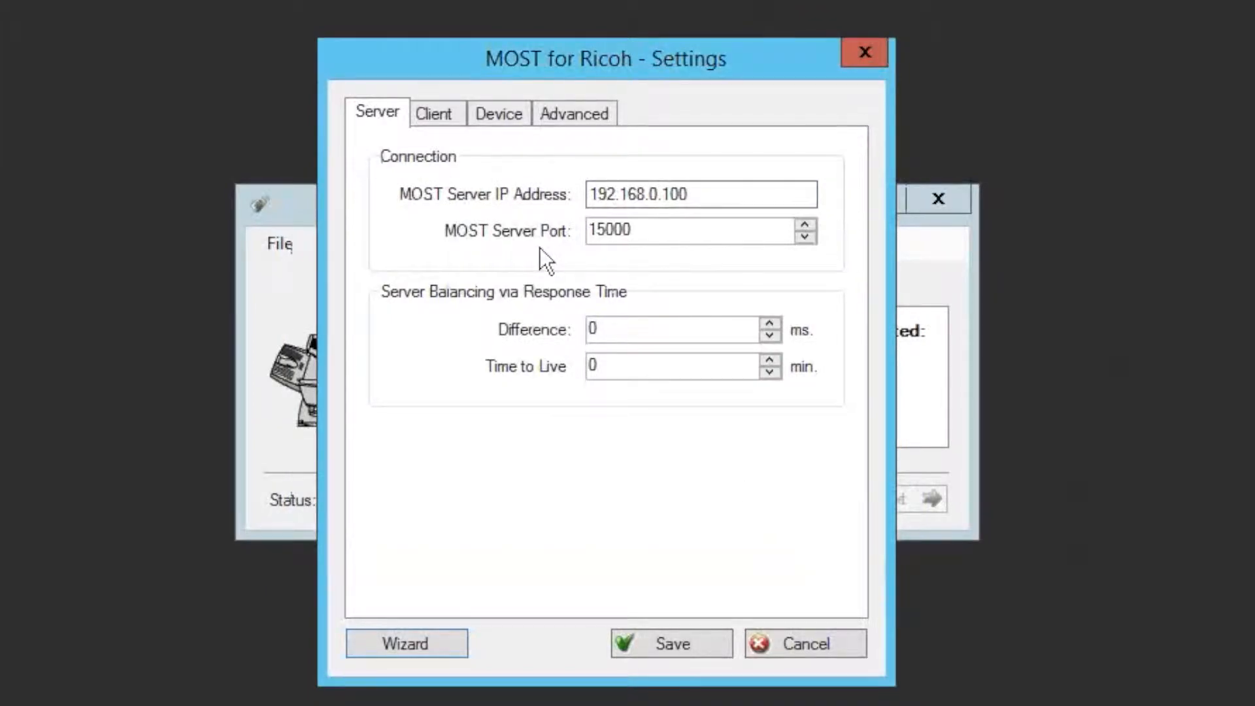
# Step: Review the Client, Device and Advanced settings, including the Continue Default options, and save the MOST for Ricoh settings
pyautogui.click(440, 111)
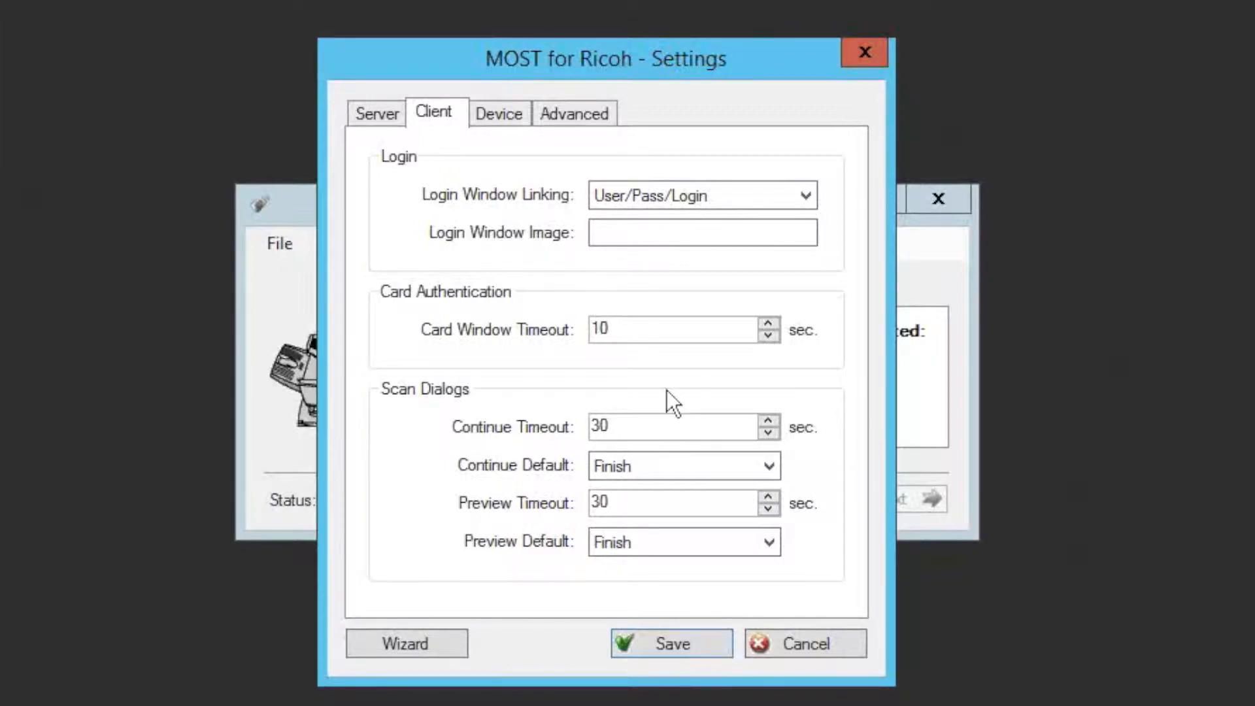
pyautogui.click(720, 472)
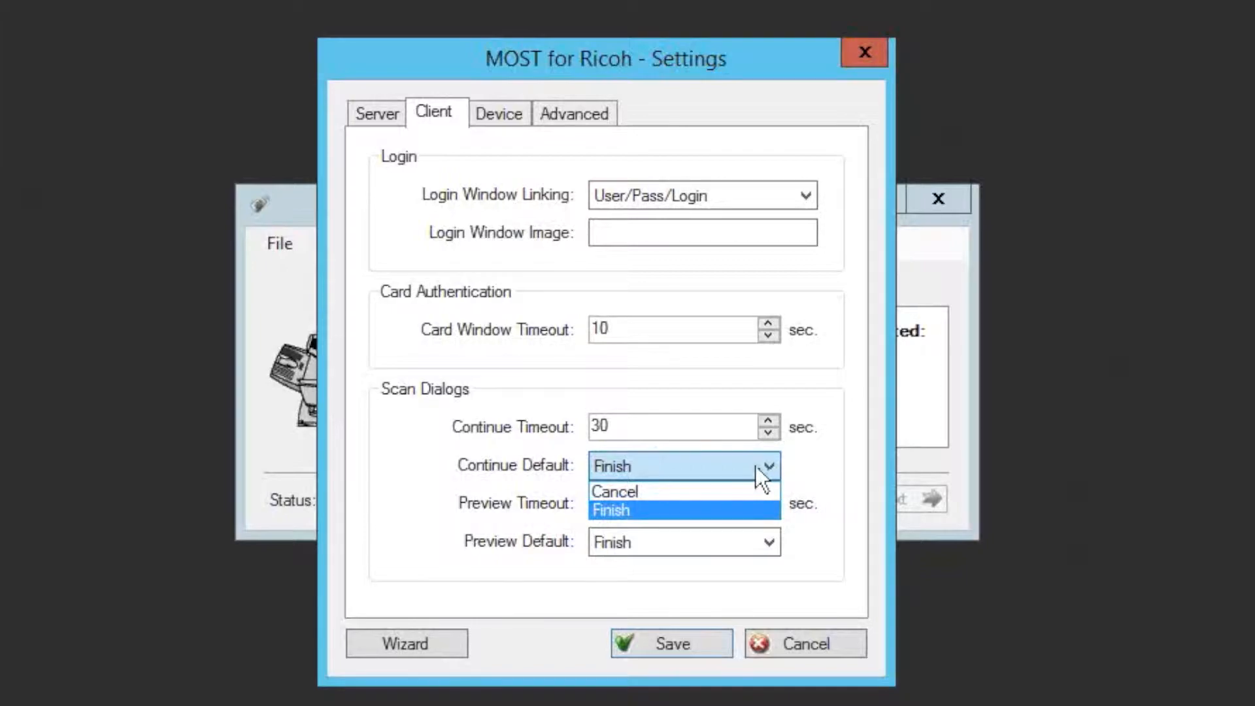
pyautogui.click(750, 465)
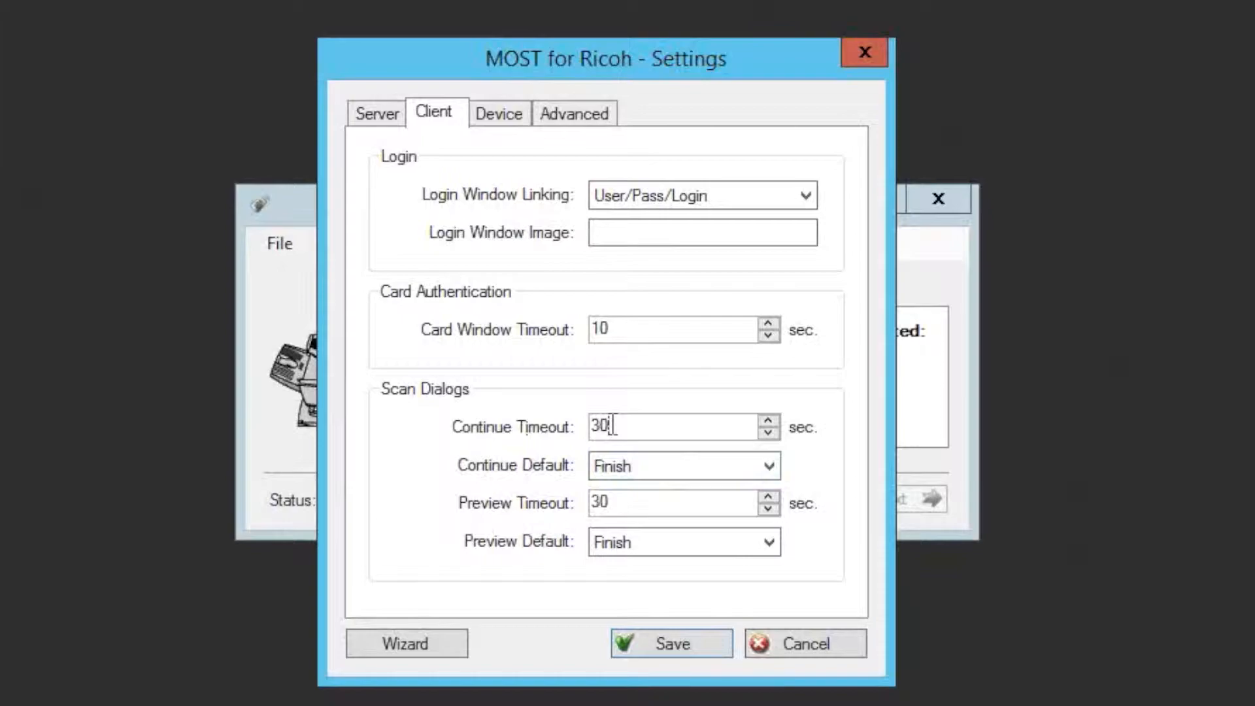
pyautogui.click(503, 115)
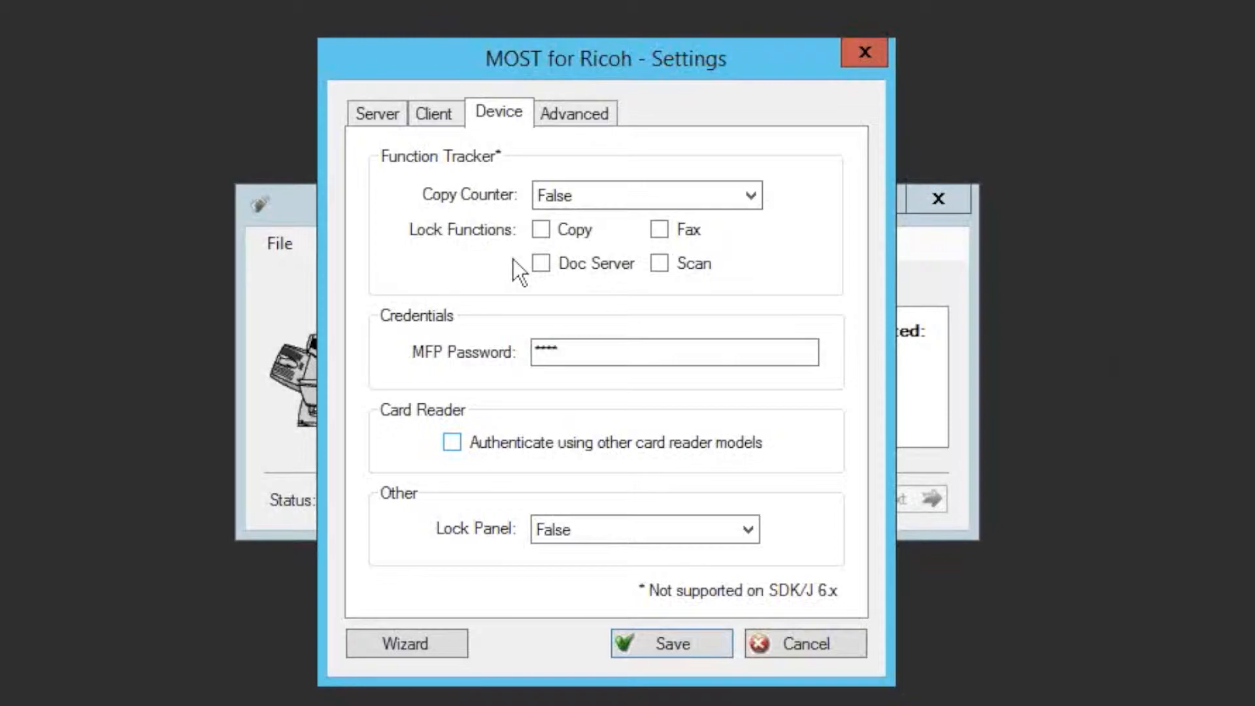
pyautogui.click(596, 106)
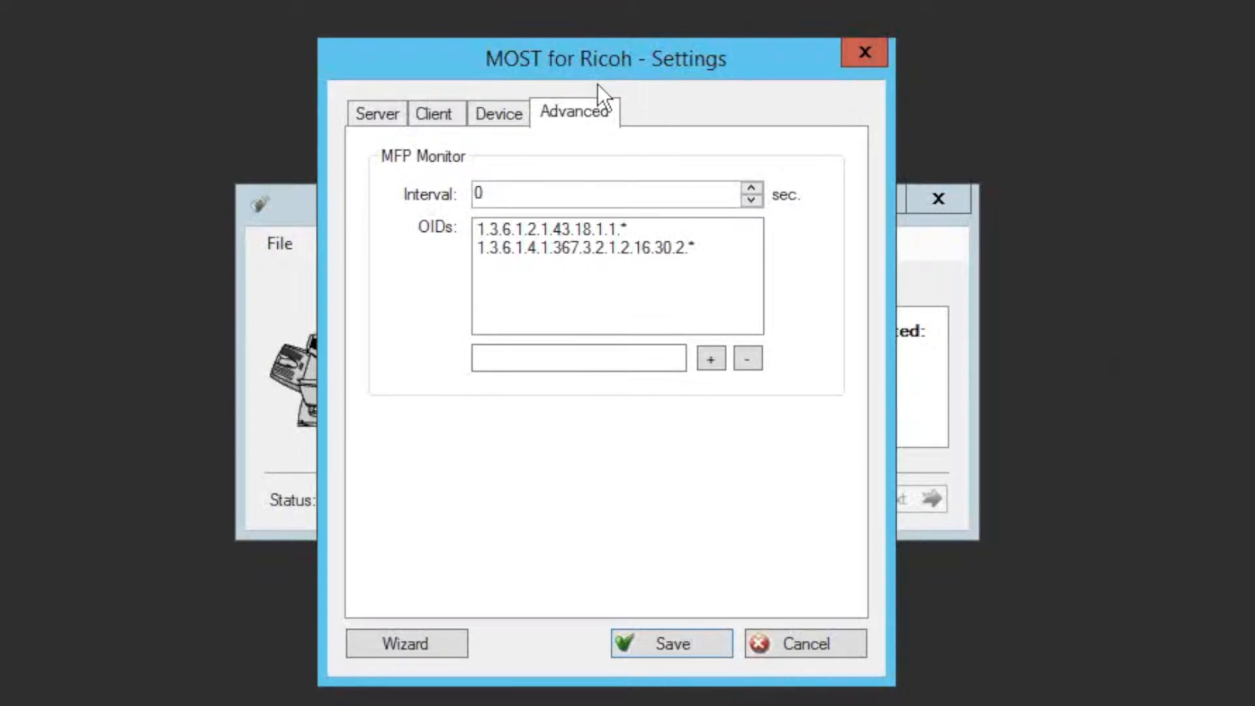
pyautogui.click(367, 113)
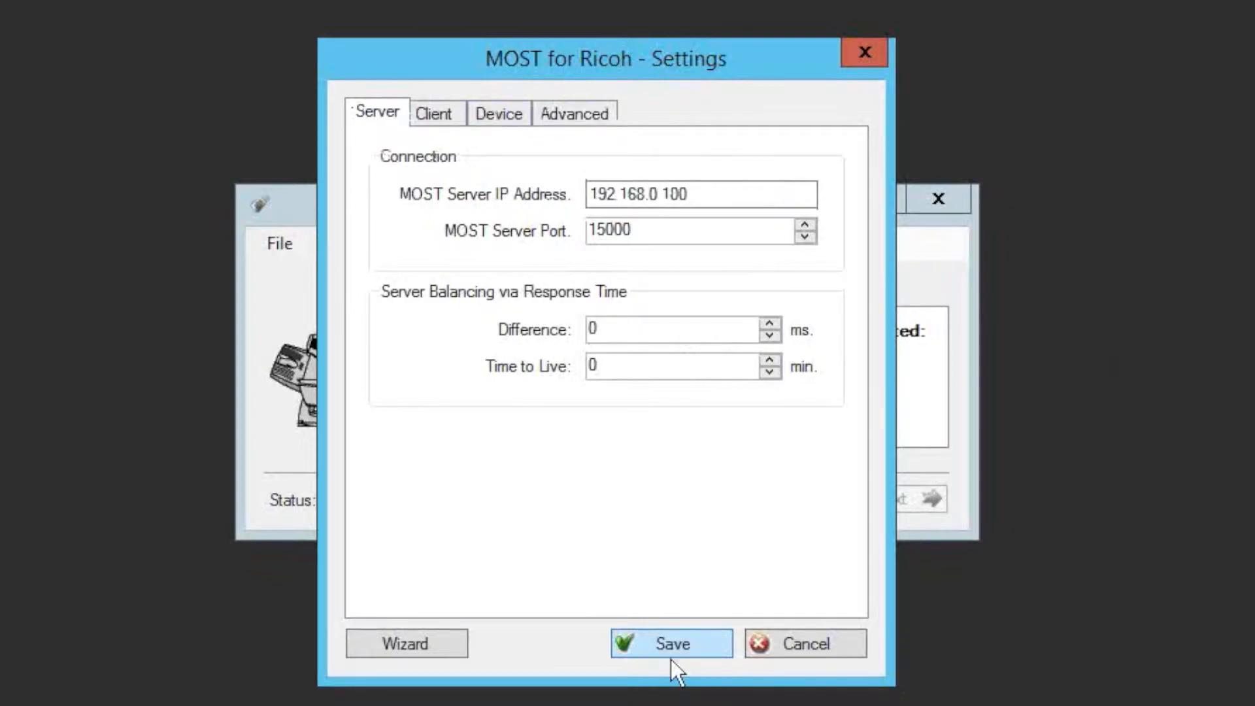
pyautogui.click(680, 643)
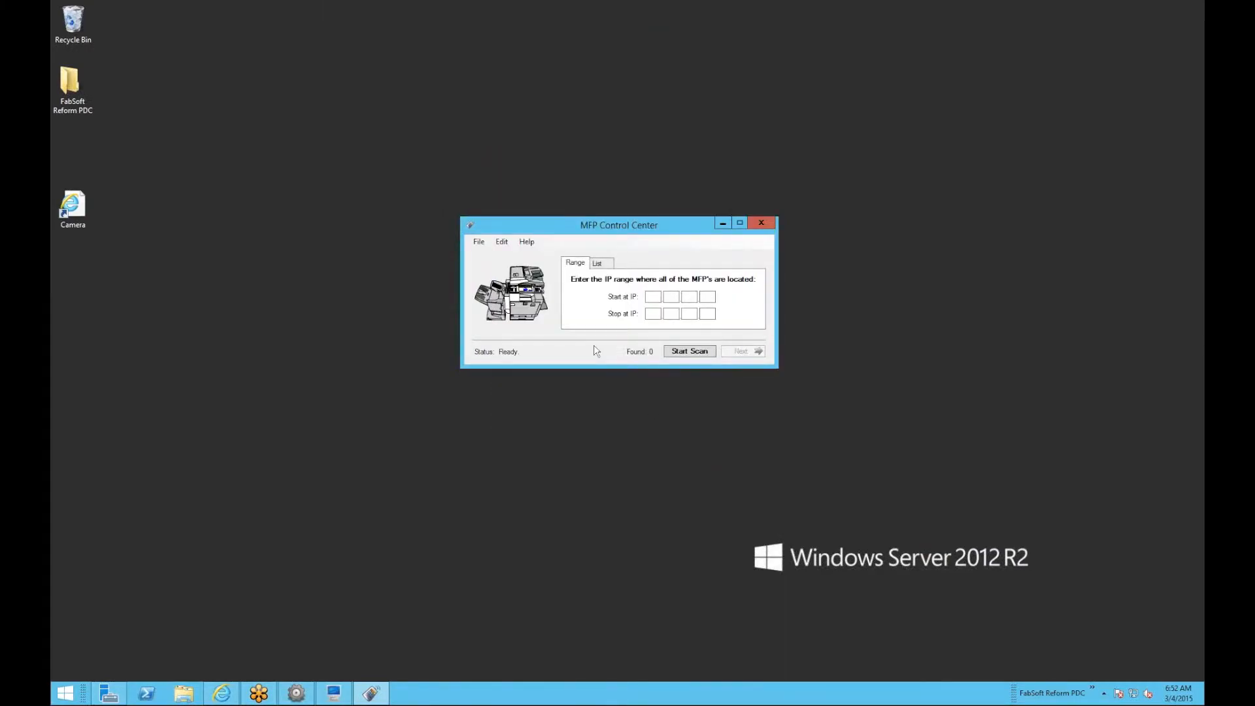
# Step: Switch to the network camera's live view in the browser and place the MFP Control Center window beside the MFP image
pyautogui.click(222, 693)
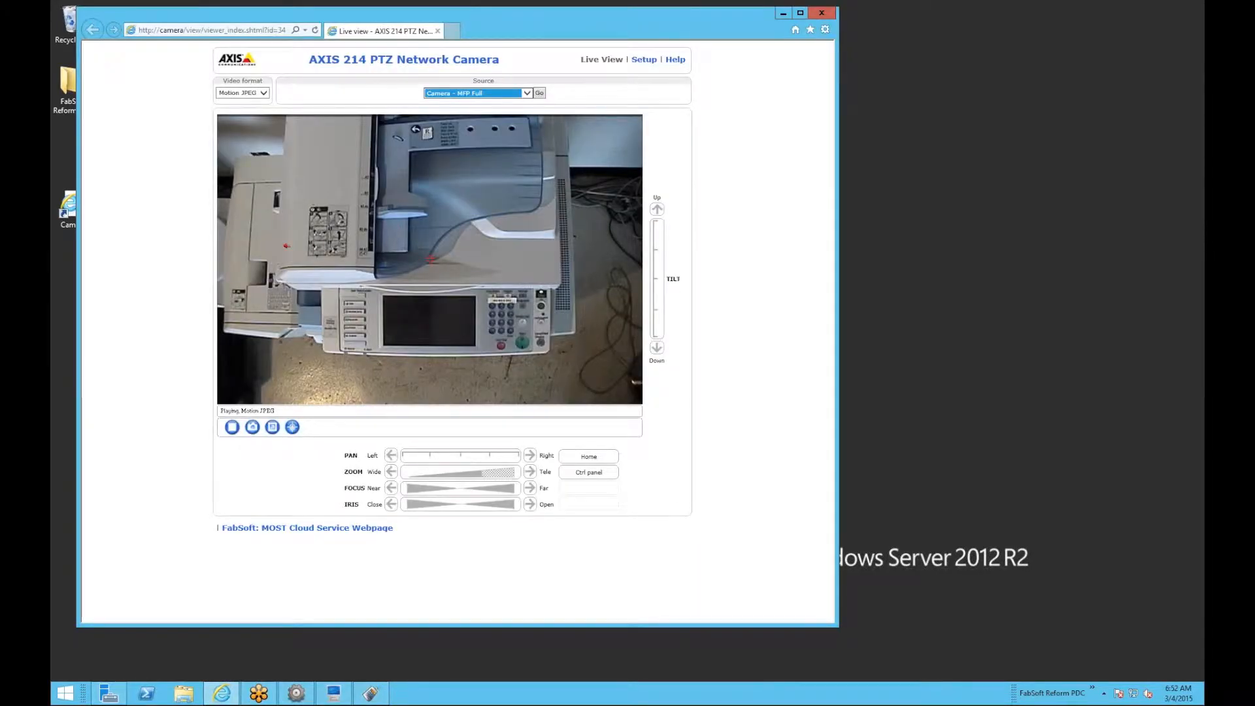
pyautogui.moveTo(384, 698)
pyautogui.click(372, 697)
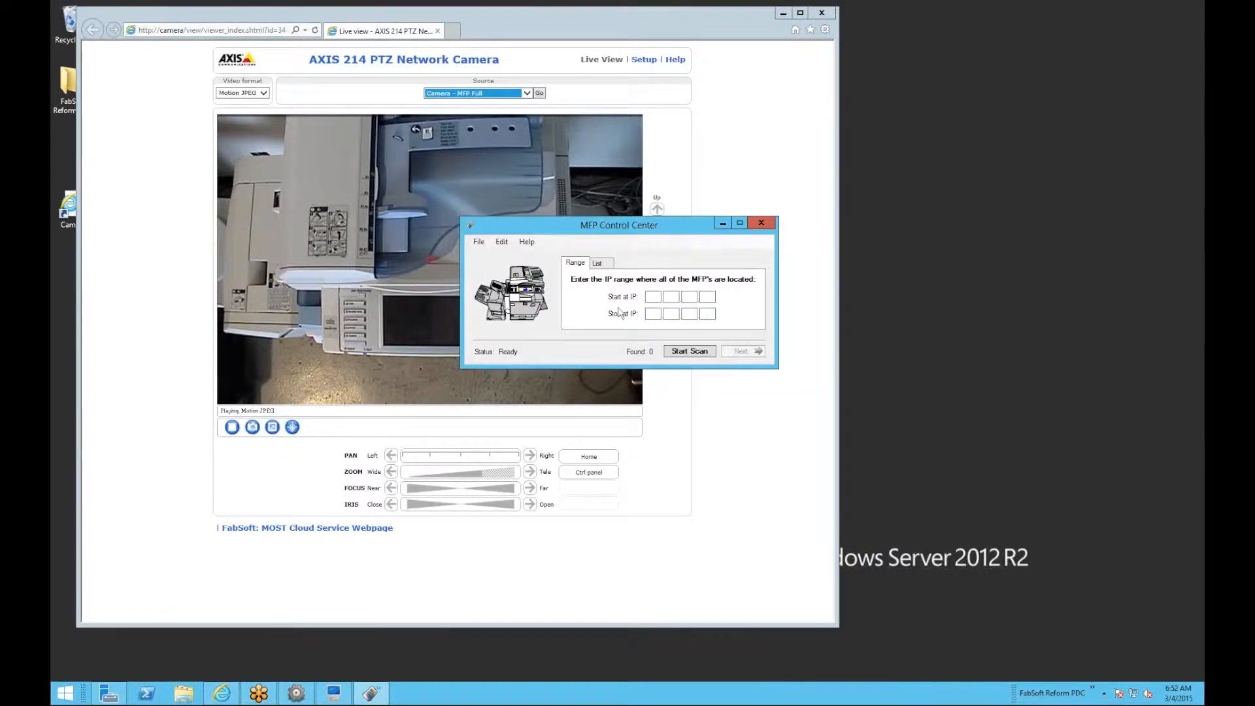
pyautogui.moveTo(745, 225); pyautogui.dragTo(915, 210)
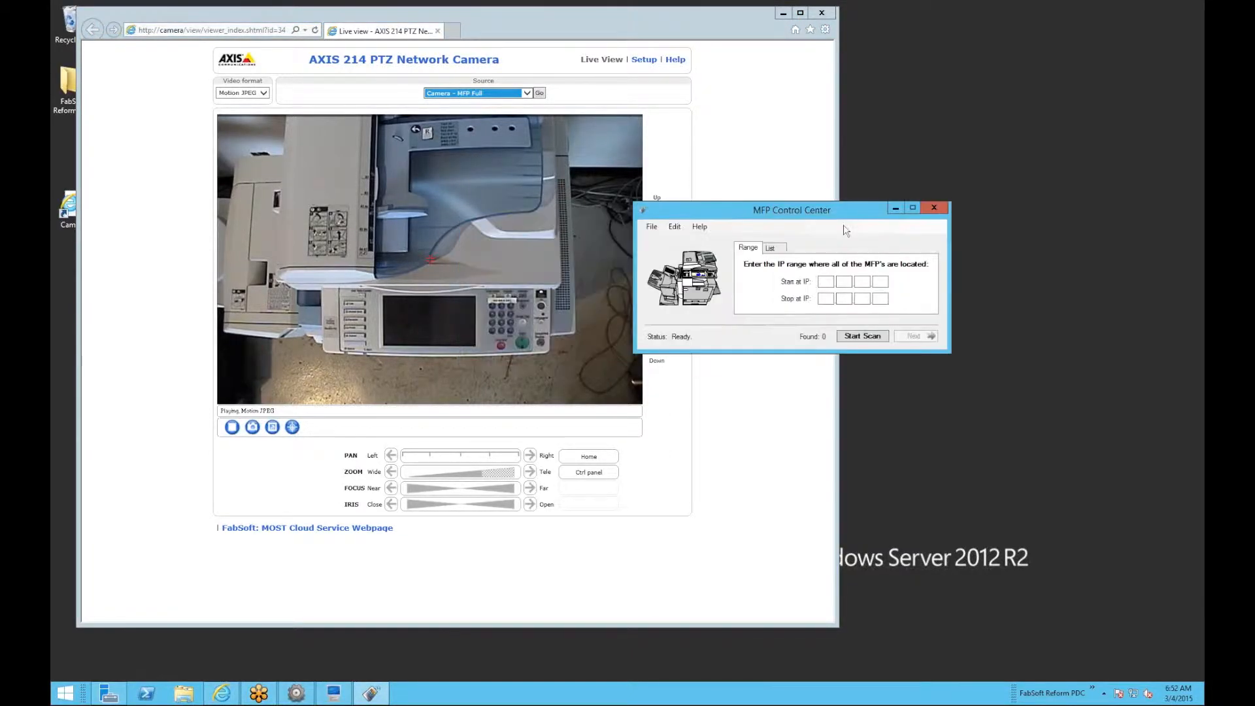
# Step: Enter 192.168.0.202 as the starting IP and scan for the MFP
pyautogui.click(822, 282)
pyautogui.write('192.163')
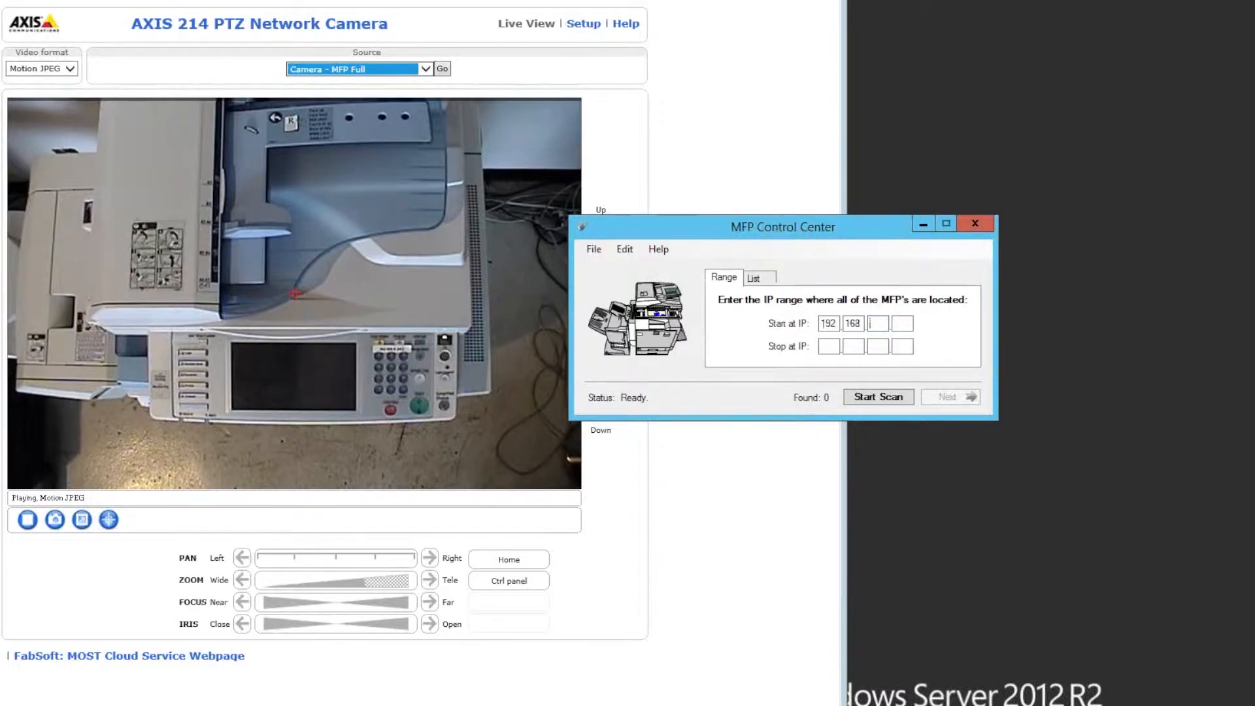
pyautogui.moveTo(854, 243); pyautogui.dragTo(901, 251)
pyautogui.write('0')
pyautogui.press('.')
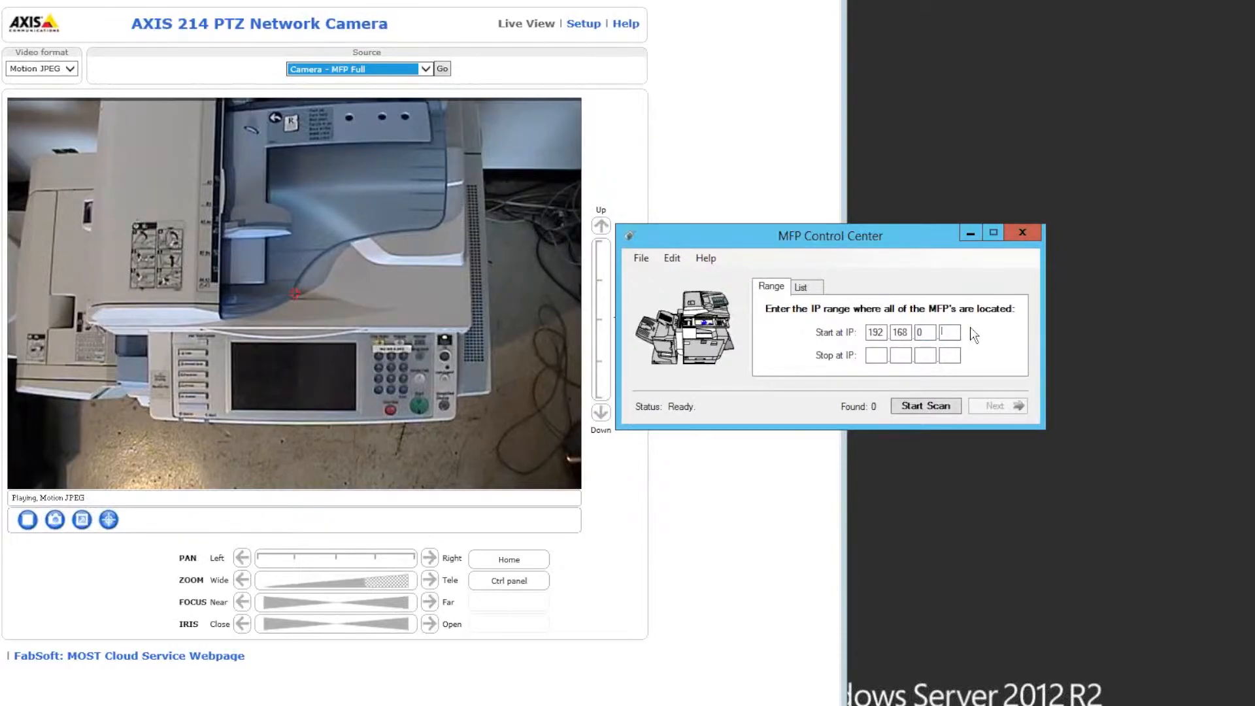
pyautogui.write('202')
pyautogui.click(940, 408)
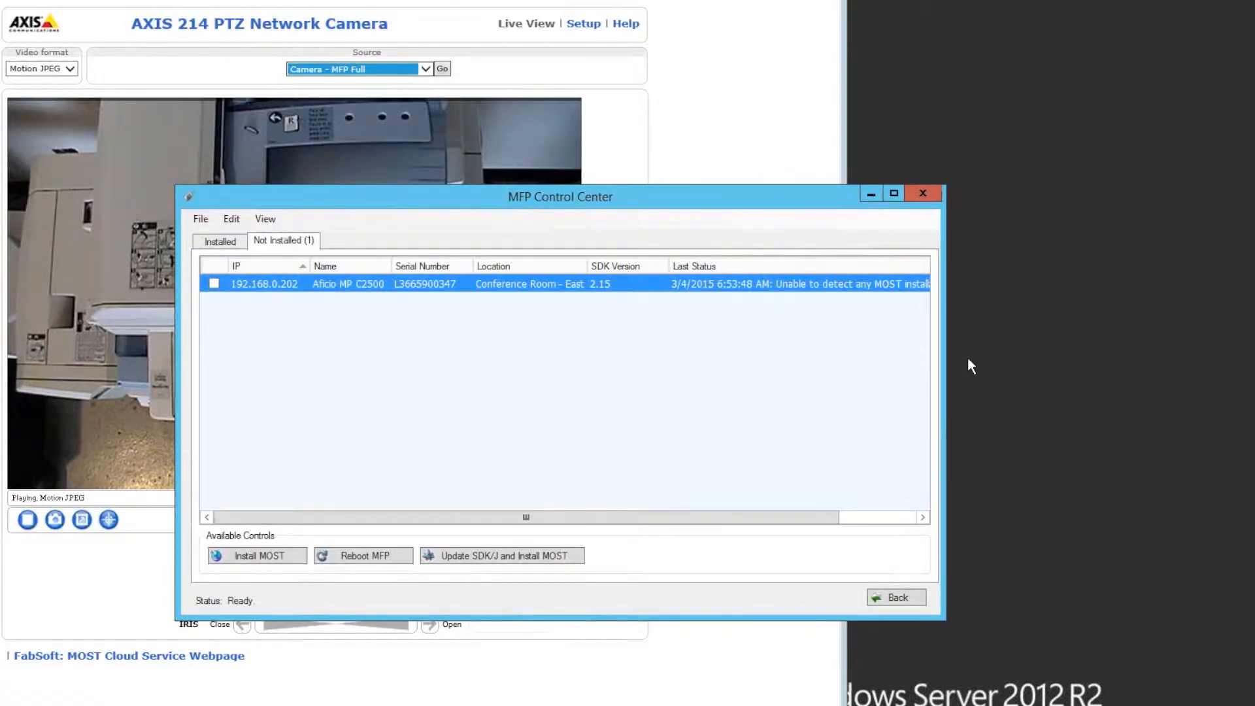
# Step: Widen the device list, select the Aficio MP C2500 at 192.168.0.202, and install MOST on it
pyautogui.moveTo(945, 364); pyautogui.dragTo(1110, 359)
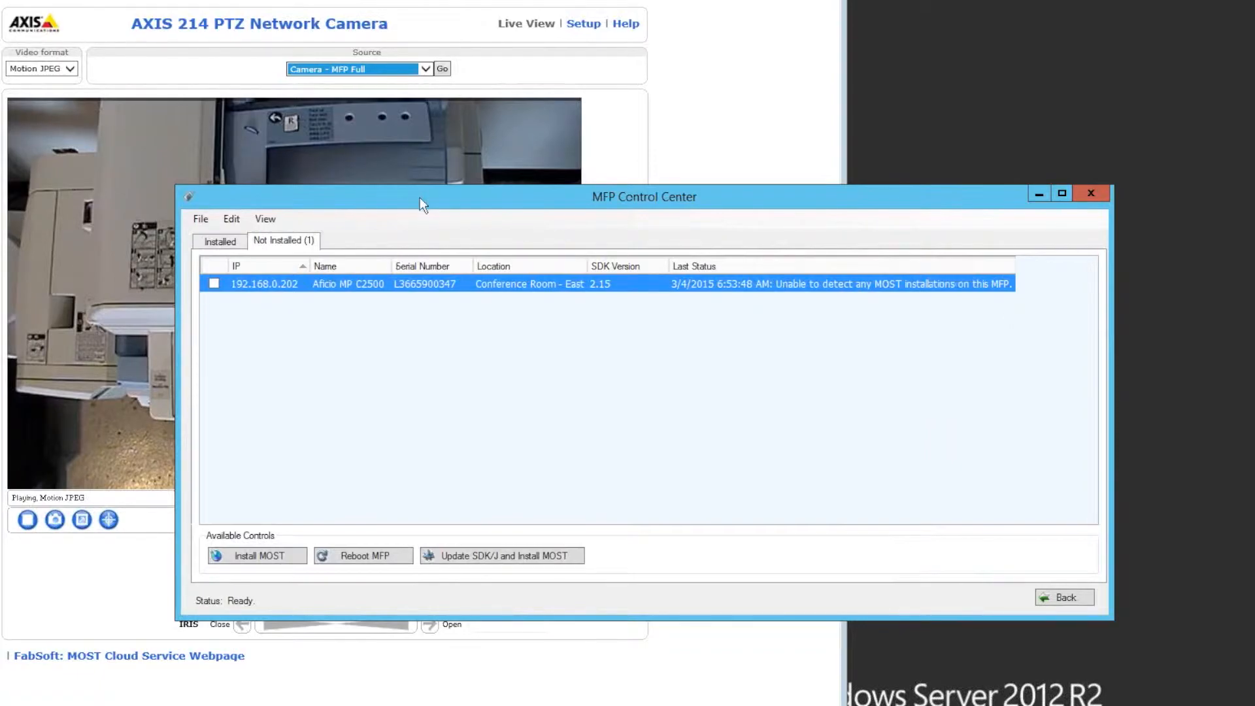
pyautogui.moveTo(420, 197); pyautogui.dragTo(560, 214)
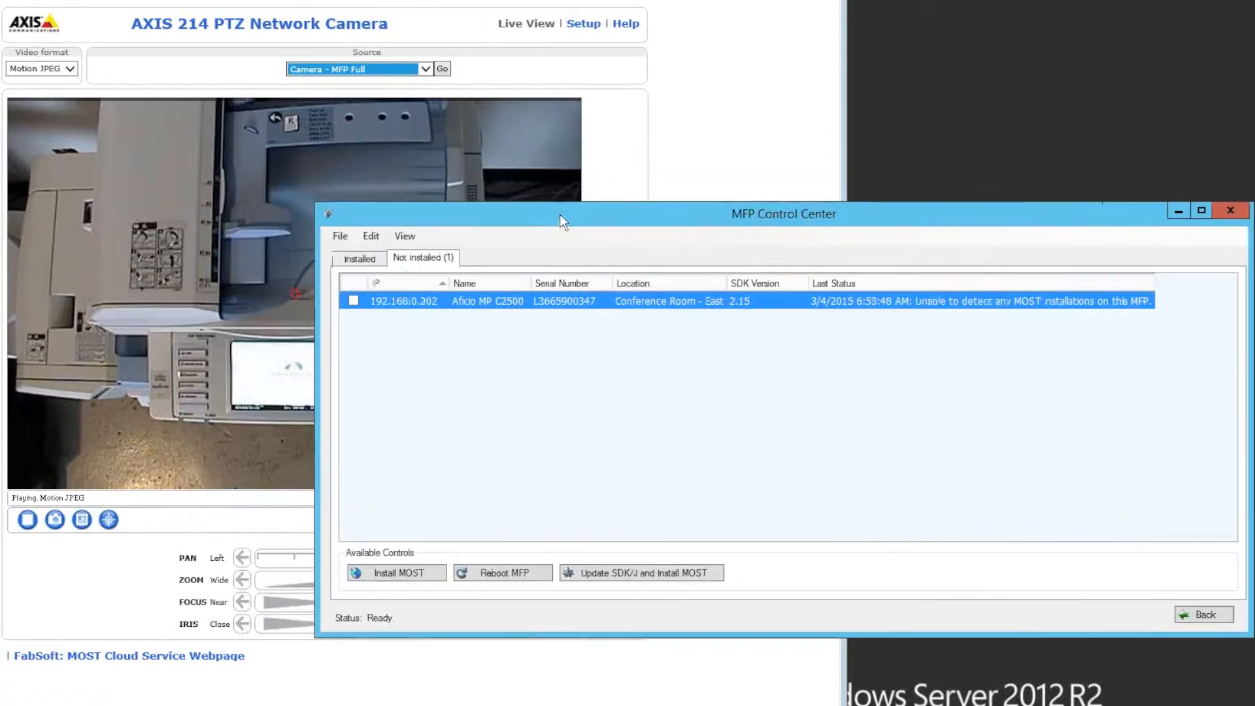
pyautogui.click(354, 300)
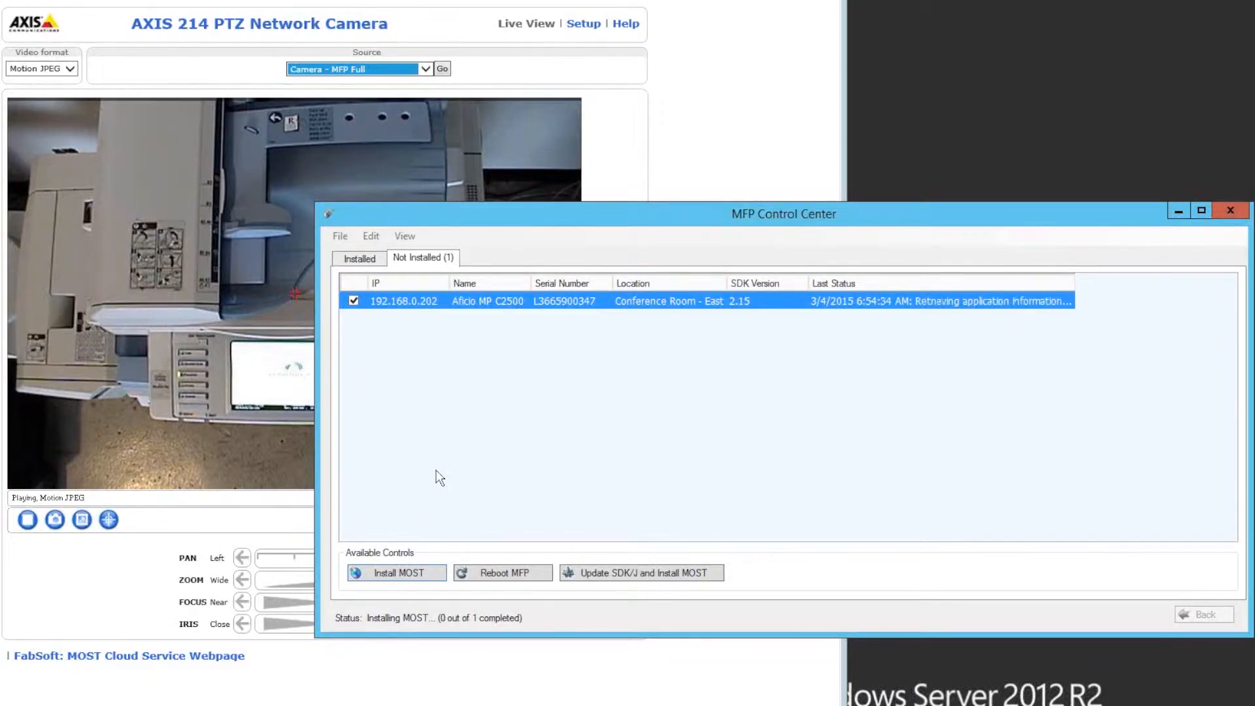
pyautogui.moveTo(622, 218); pyautogui.dragTo(617, 266)
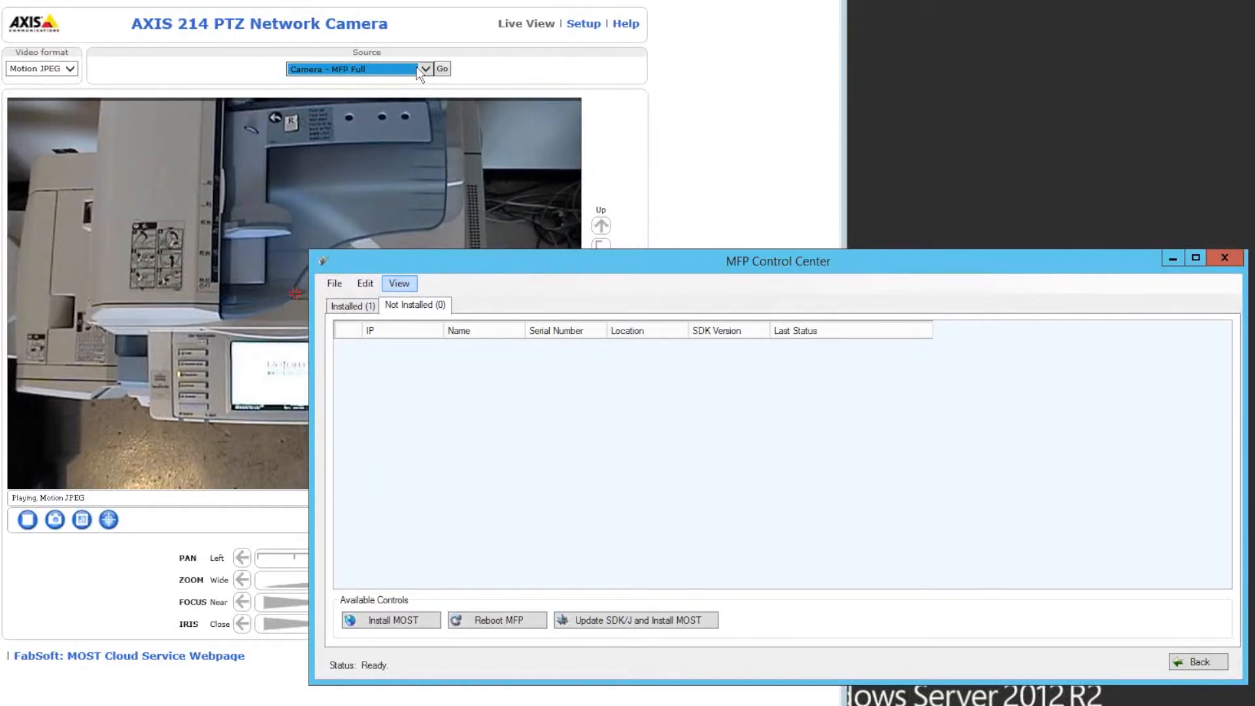
# Step: Return to the camera page, clear MFP Control Center out of the way, and set the camera source to MFP Screen
pyautogui.click(597, 78)
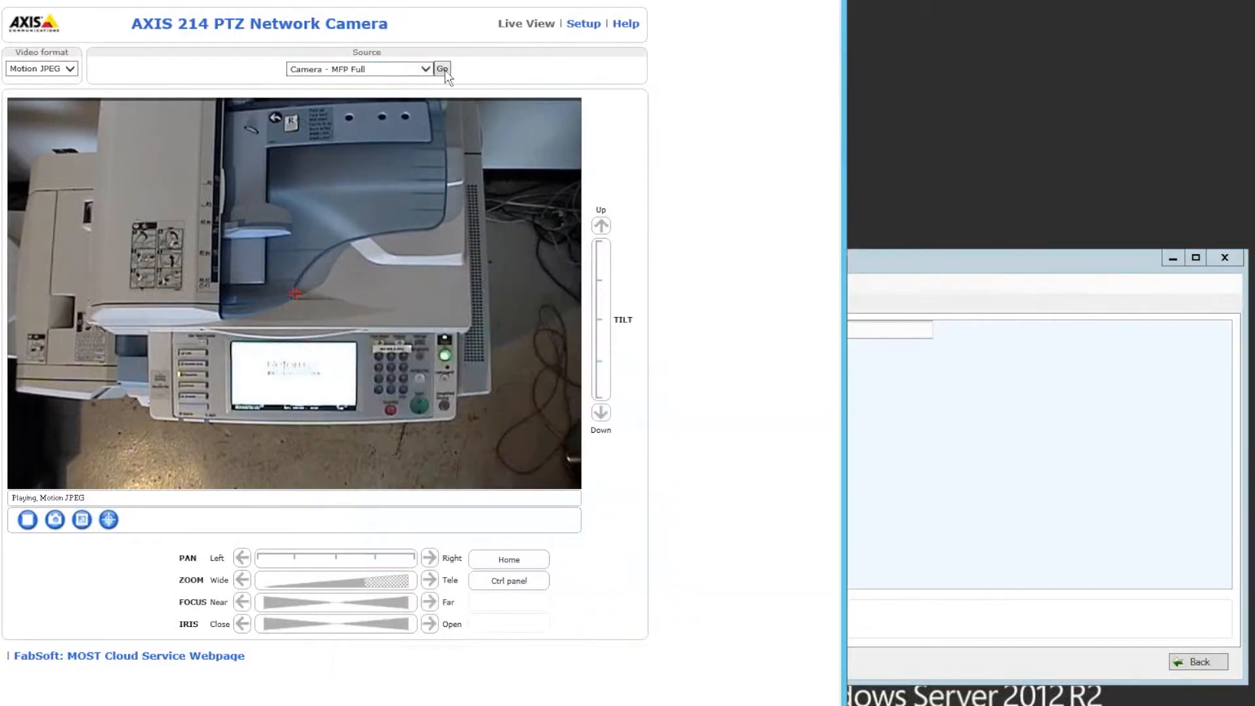
pyautogui.click(1112, 314)
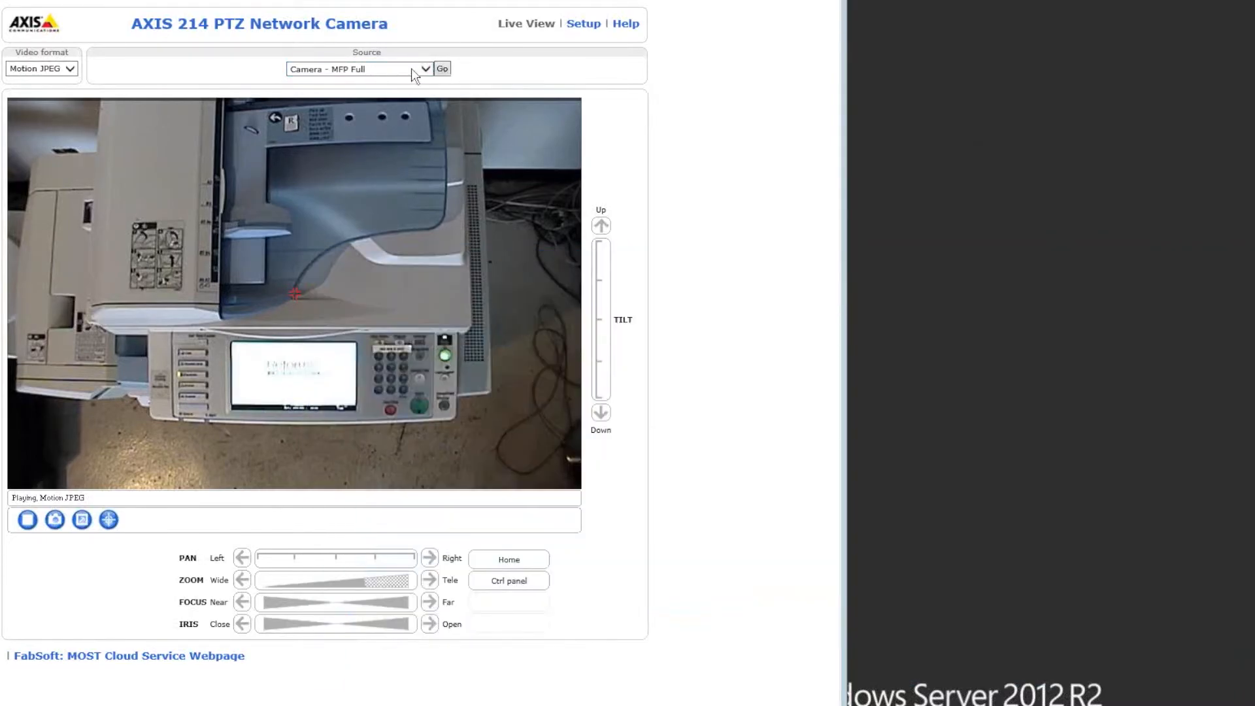
pyautogui.click(404, 70)
pyautogui.click(376, 61)
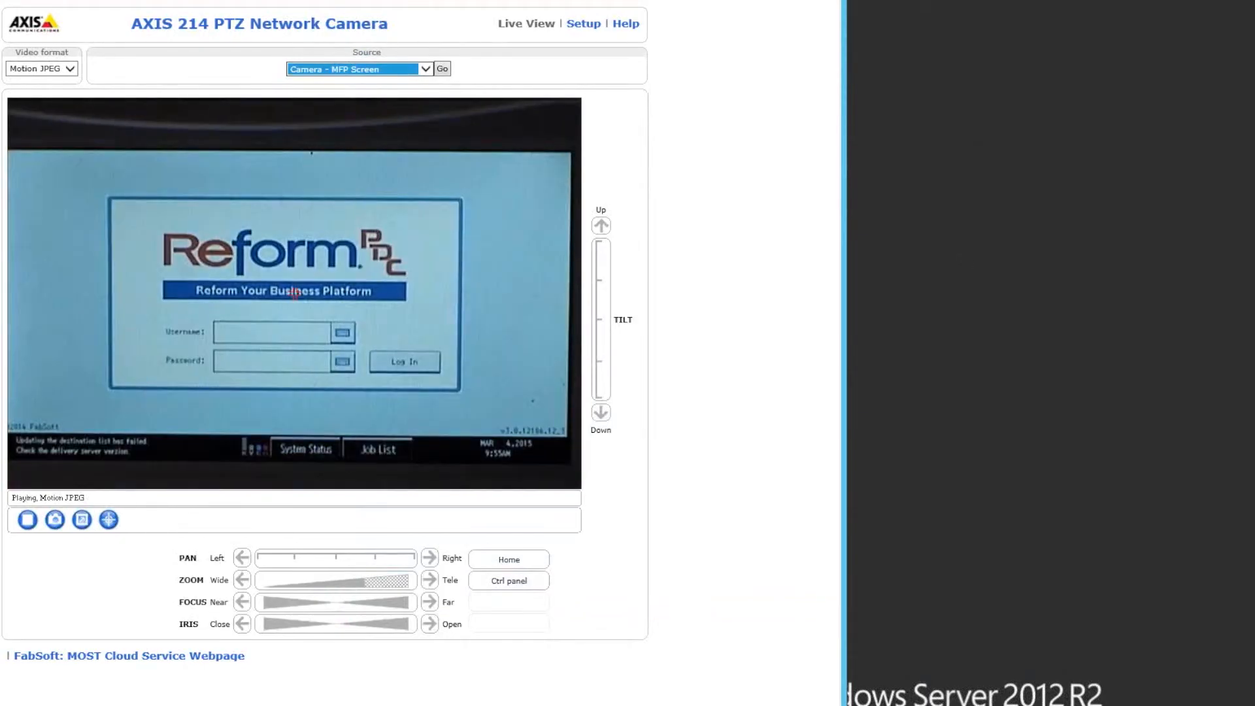
# Step: Bring up the MOST desktop client beside the camera view and log in with the remembered credentials
pyautogui.click(794, 705)
pyautogui.moveTo(999, 1); pyautogui.dragTo(987, 108)
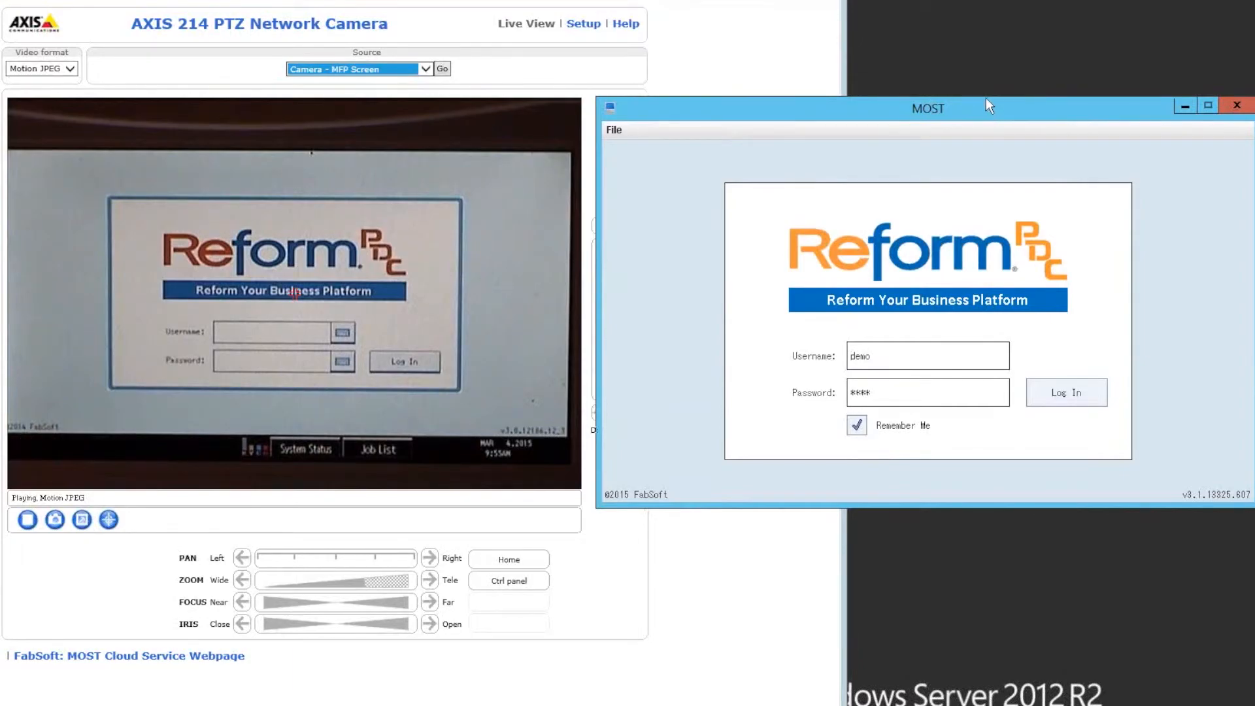
pyautogui.click(1069, 400)
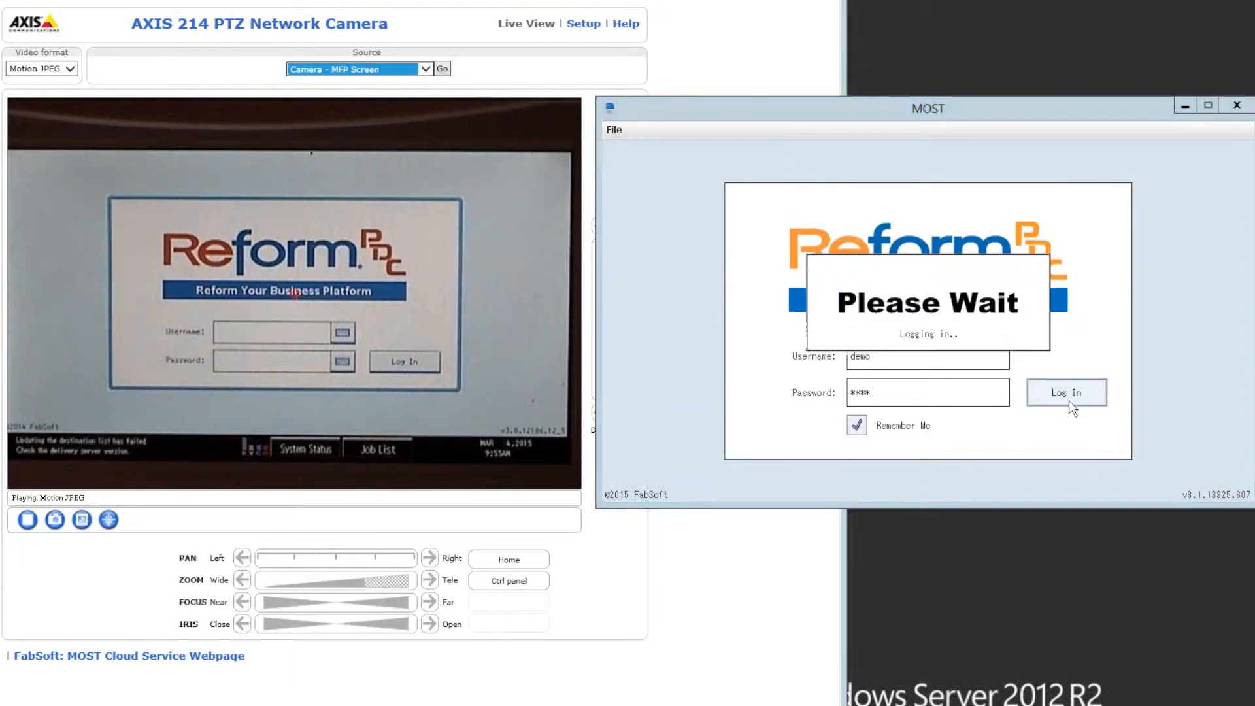